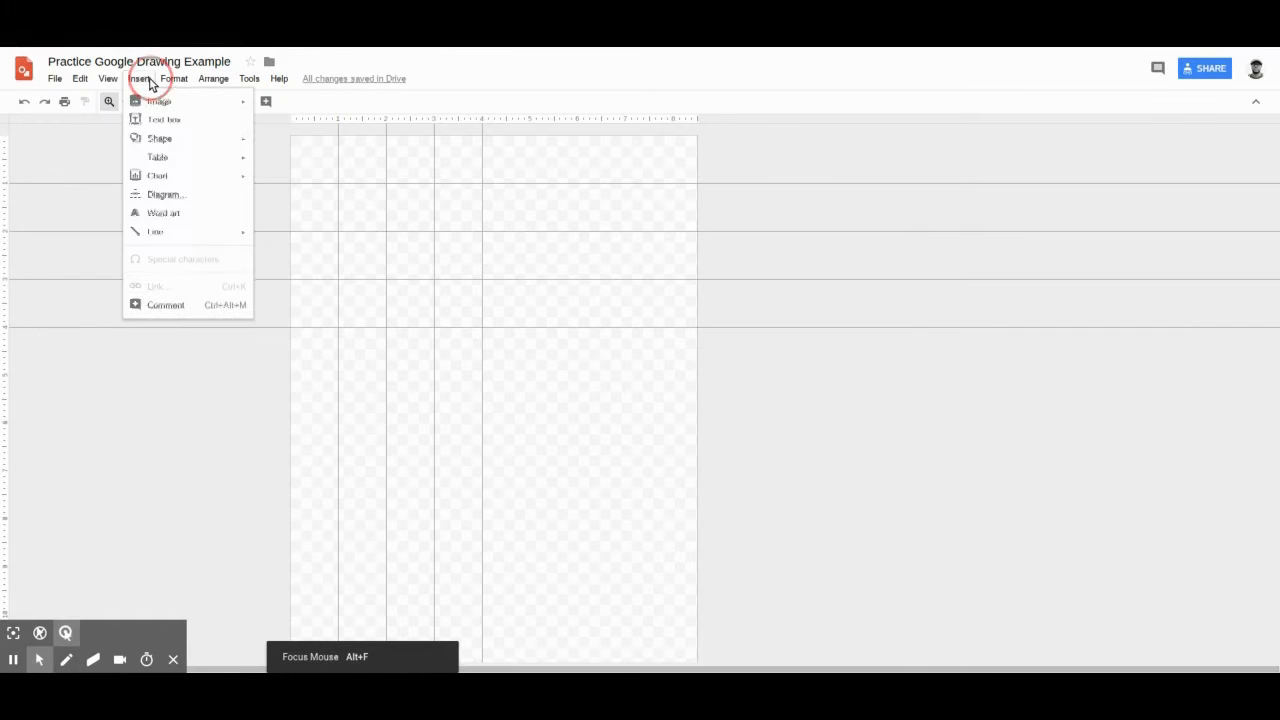
{"action": "mouse_move", "coordinate": [162, 140]}
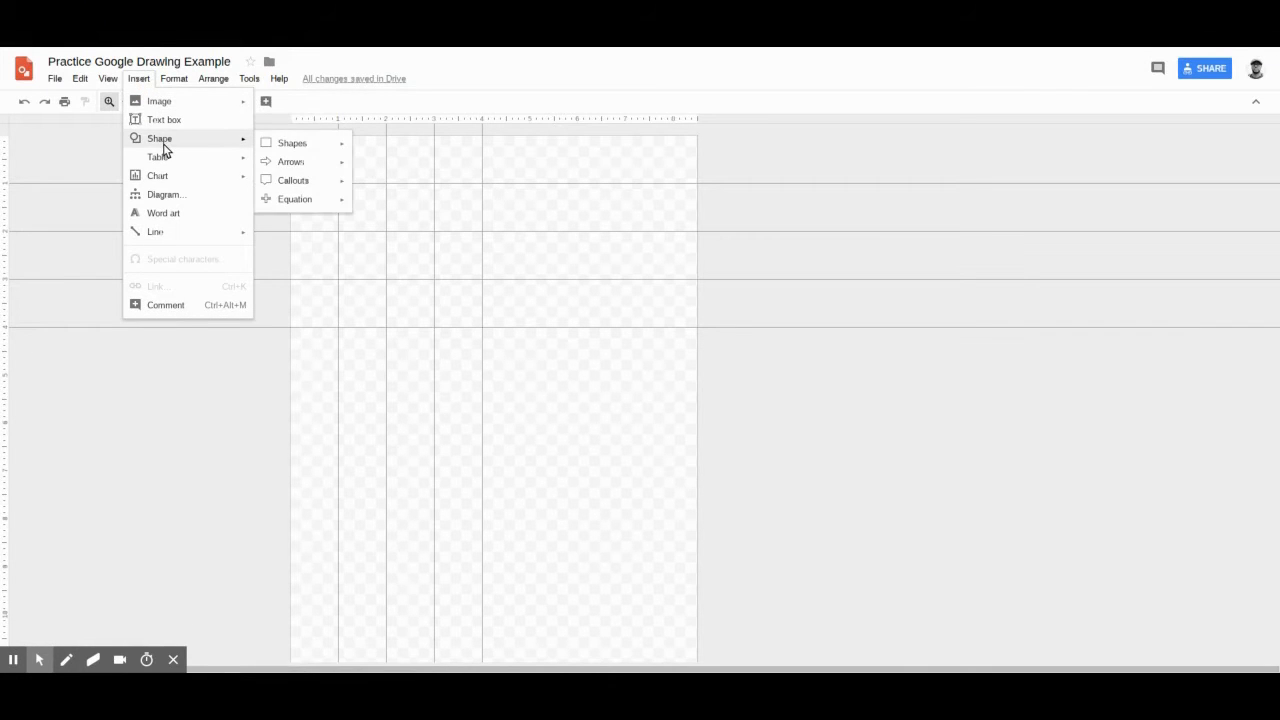
{"action": "mouse_move", "coordinate": [300, 143]}
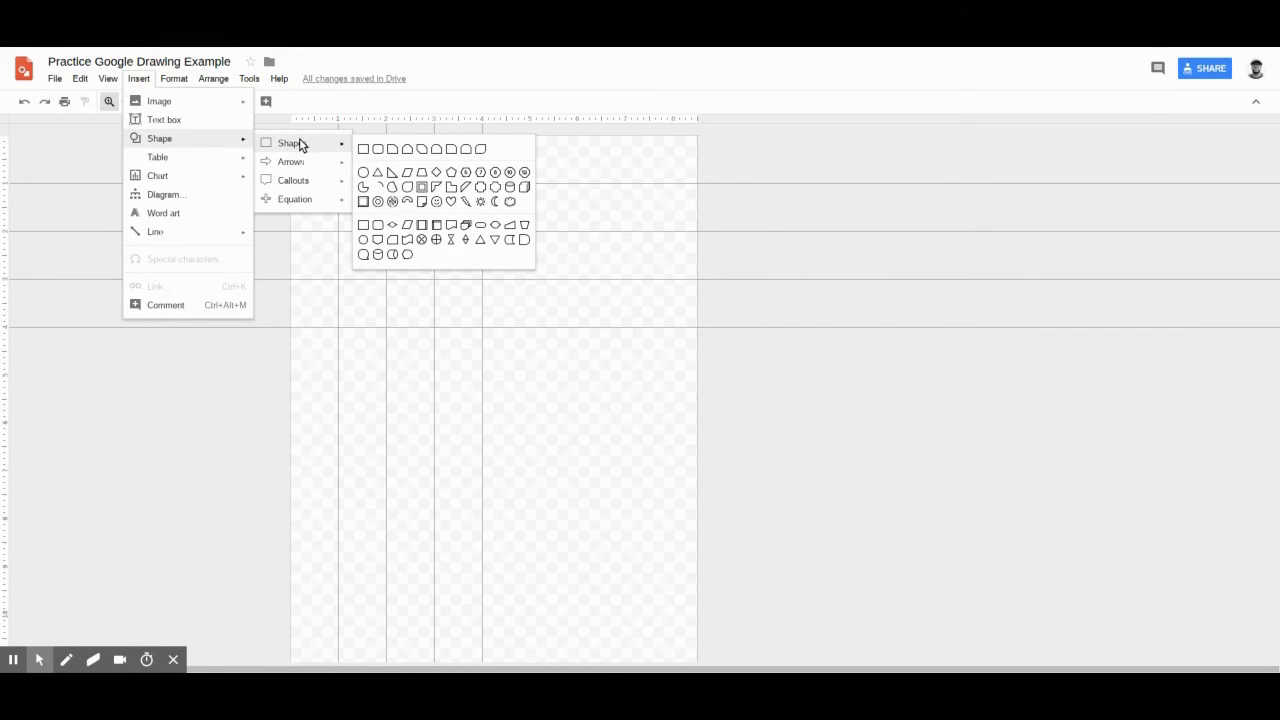
{"action": "mouse_move", "coordinate": [226, 161]}
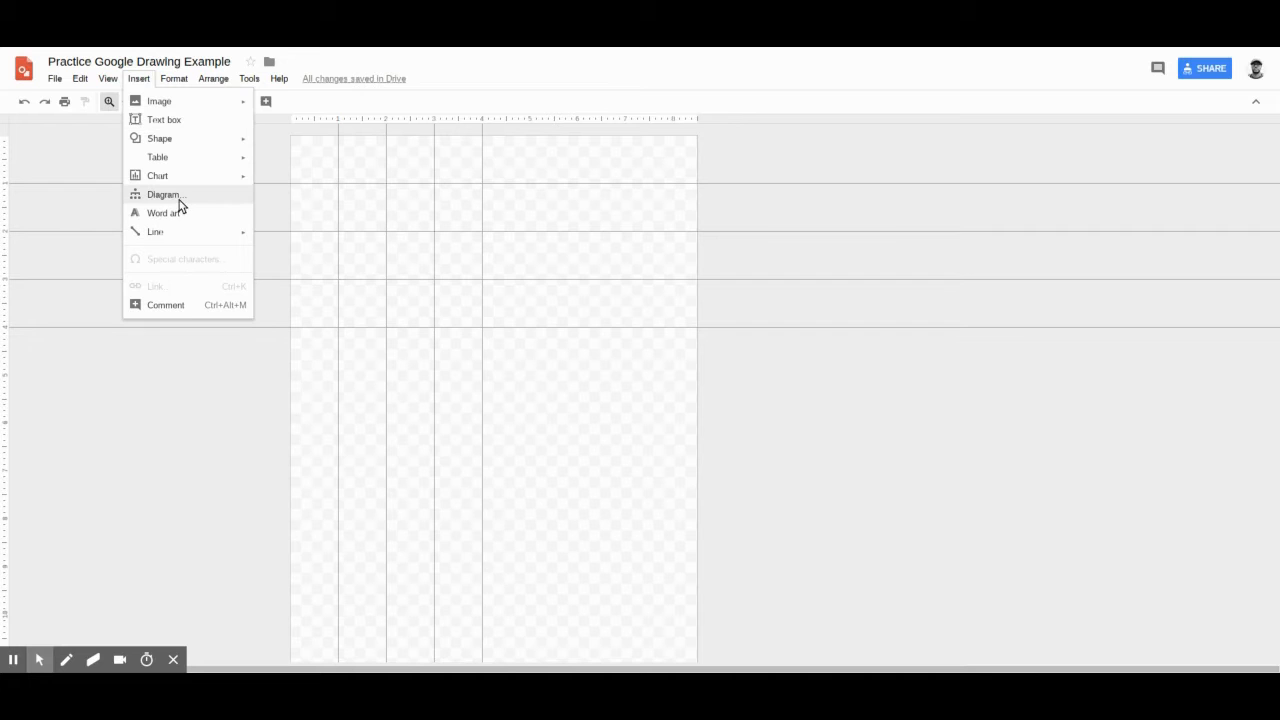
Step: Insert the photo of the Clay Classic newspaper from Google Drive into the drawing
{"action": "mouse_move", "coordinate": [176, 240]}
{"action": "mouse_move", "coordinate": [186, 103]}
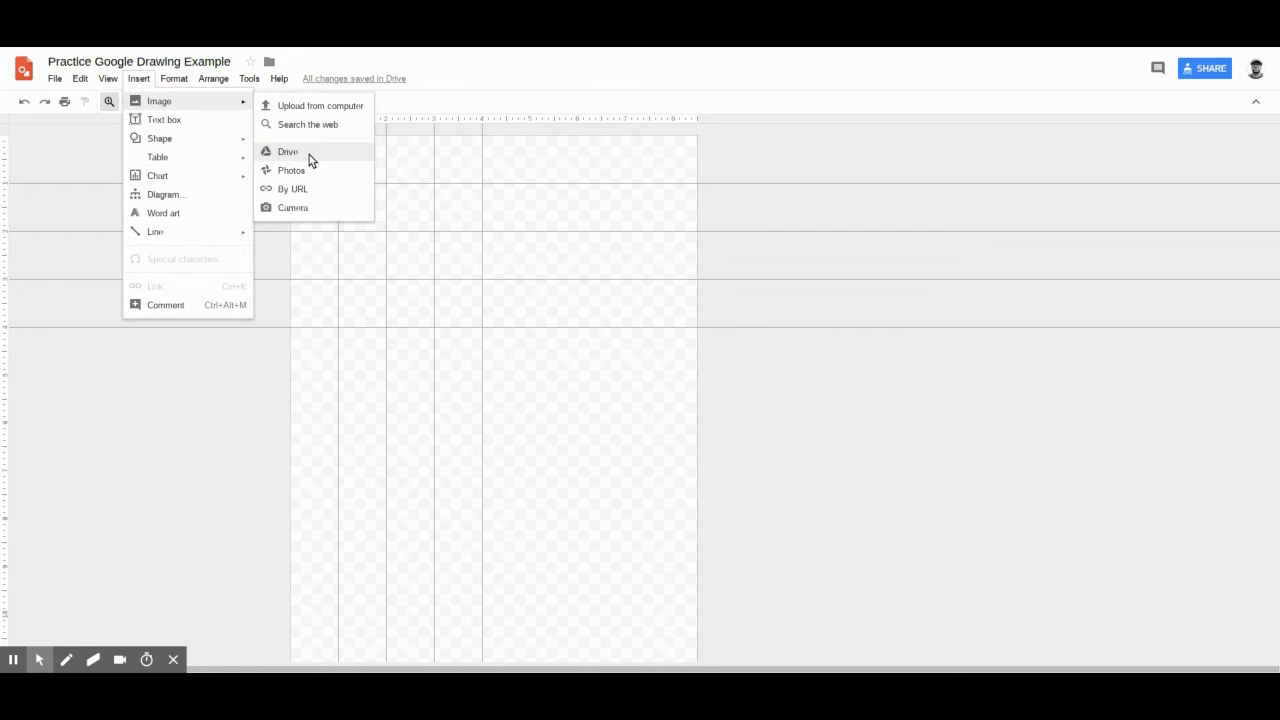
{"action": "left_click", "coordinate": [288, 152]}
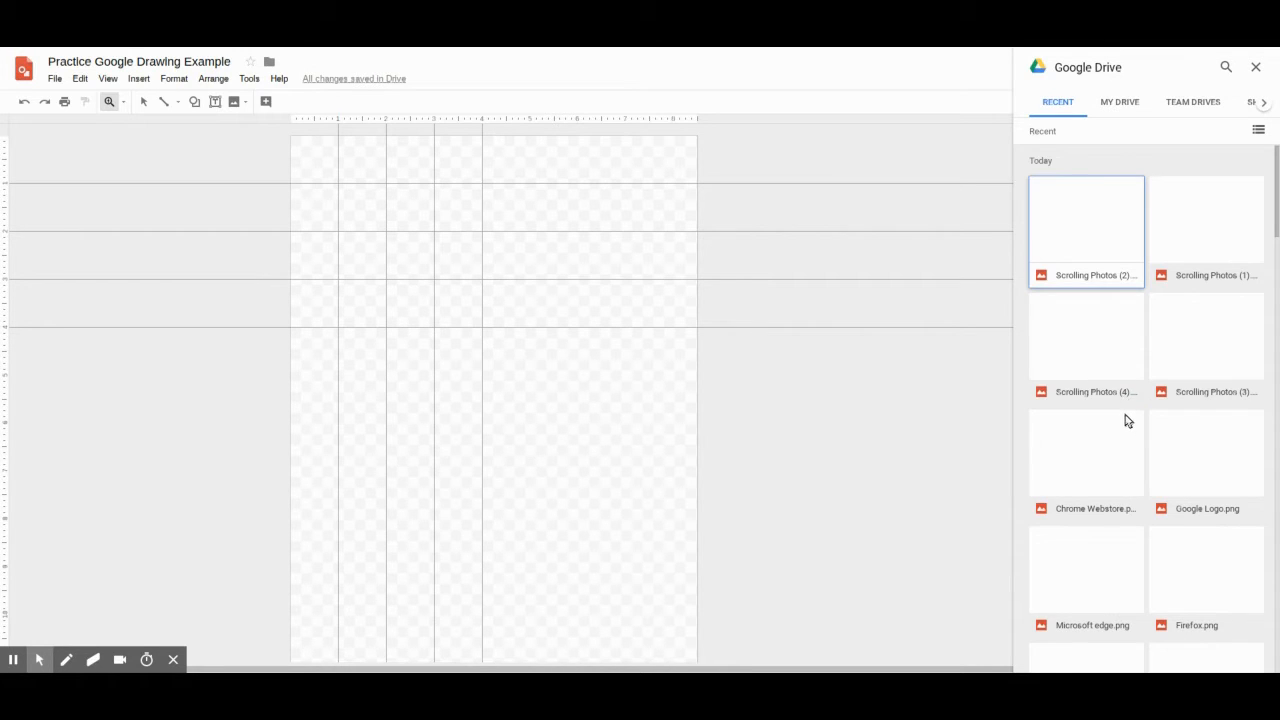
{"action": "double_click", "coordinate": [1089, 244]}
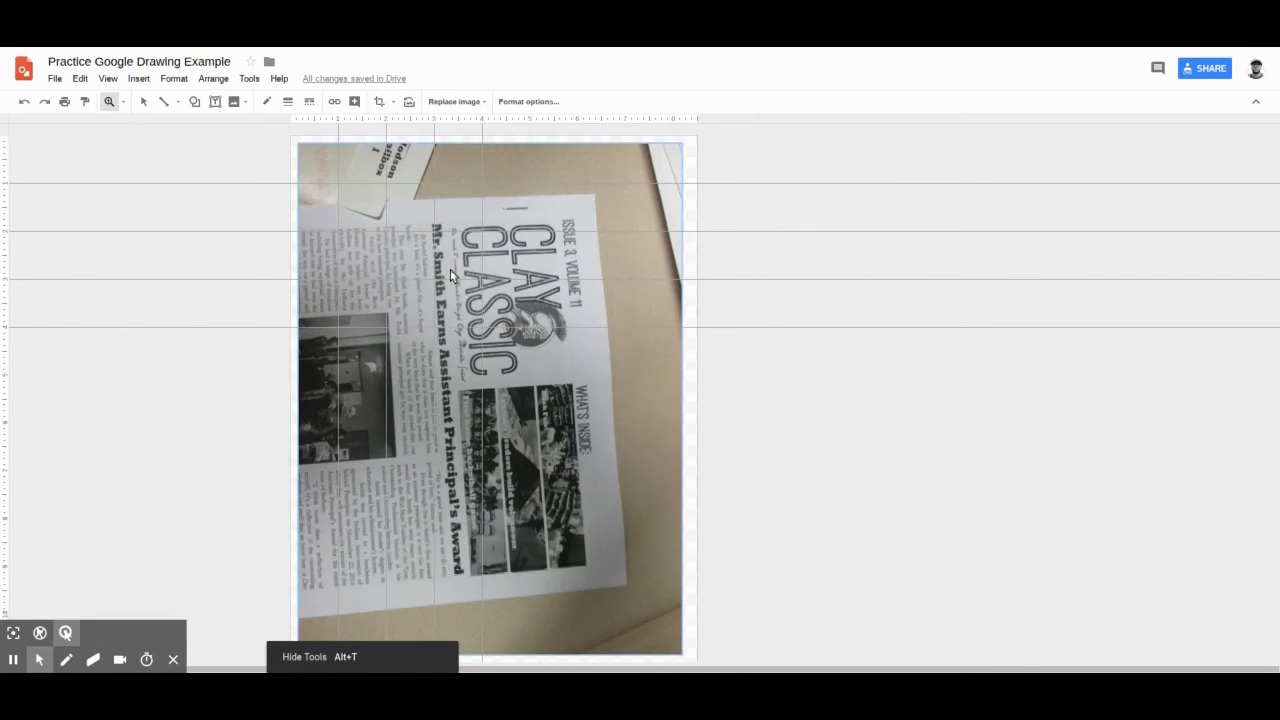
Step: Rotate the newspaper photo upright and shrink it to about 4.2 inches wide, with its upper-left corner on the 1-inch guides
{"action": "left_click", "coordinate": [668, 162]}
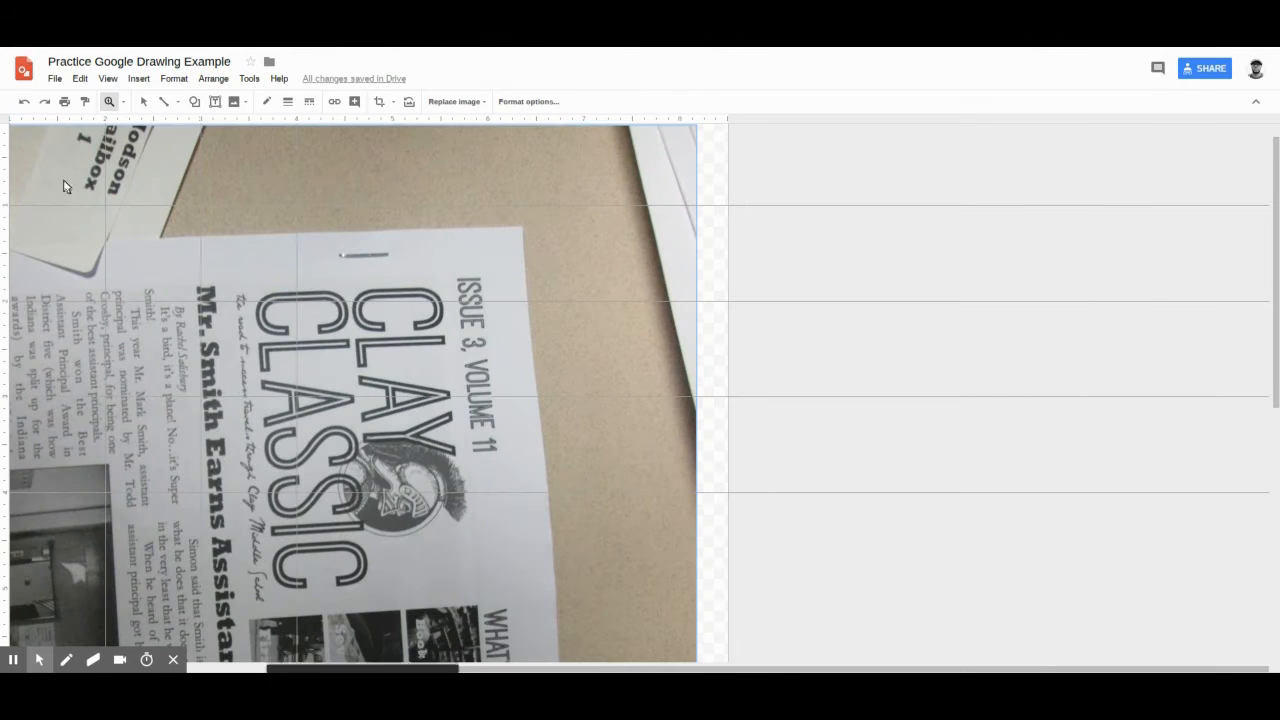
{"action": "left_click", "coordinate": [143, 101]}
{"action": "left_click", "coordinate": [124, 102]}
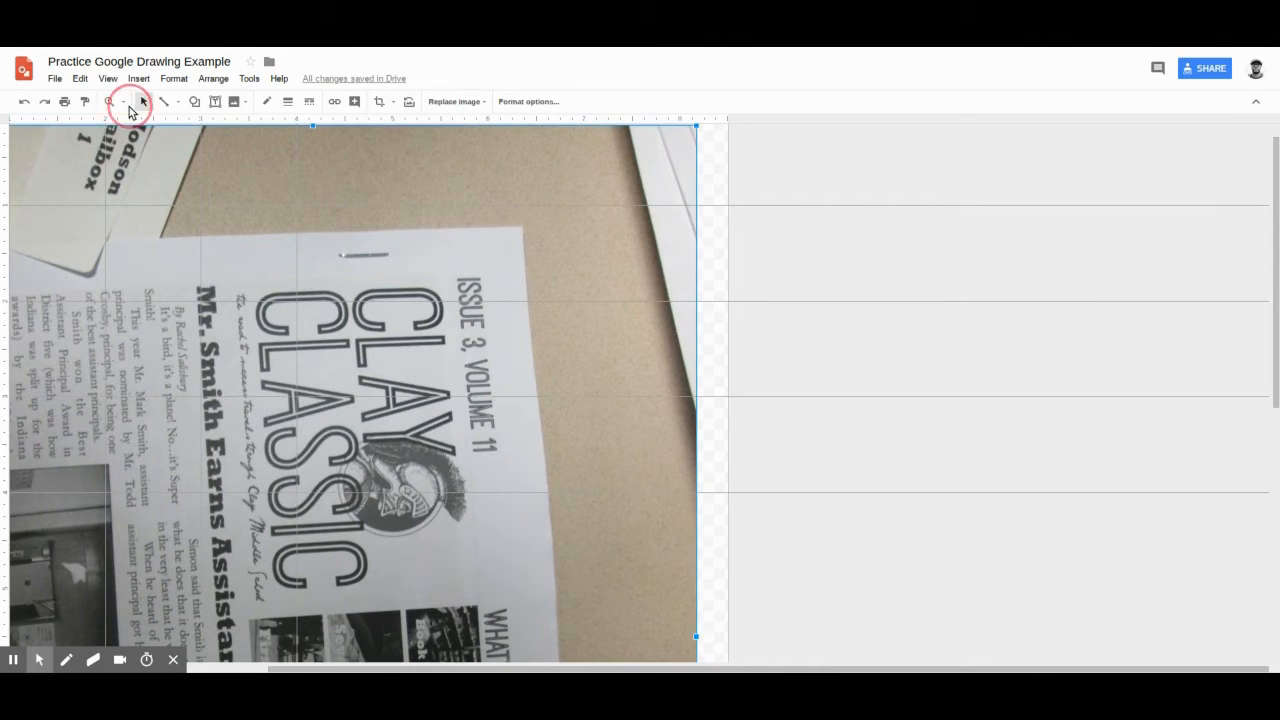
{"action": "left_click", "coordinate": [138, 130]}
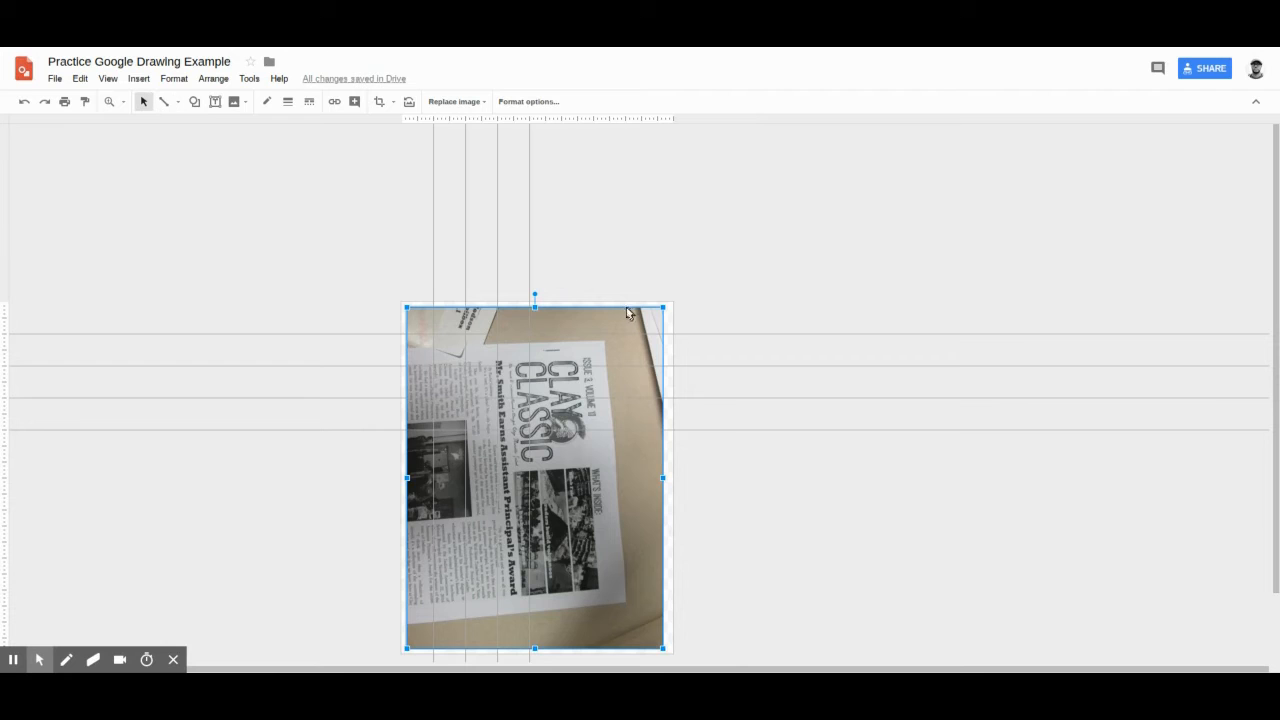
{"action": "left_click_drag", "start_coordinate": [662, 311], "coordinate": [498, 455]}
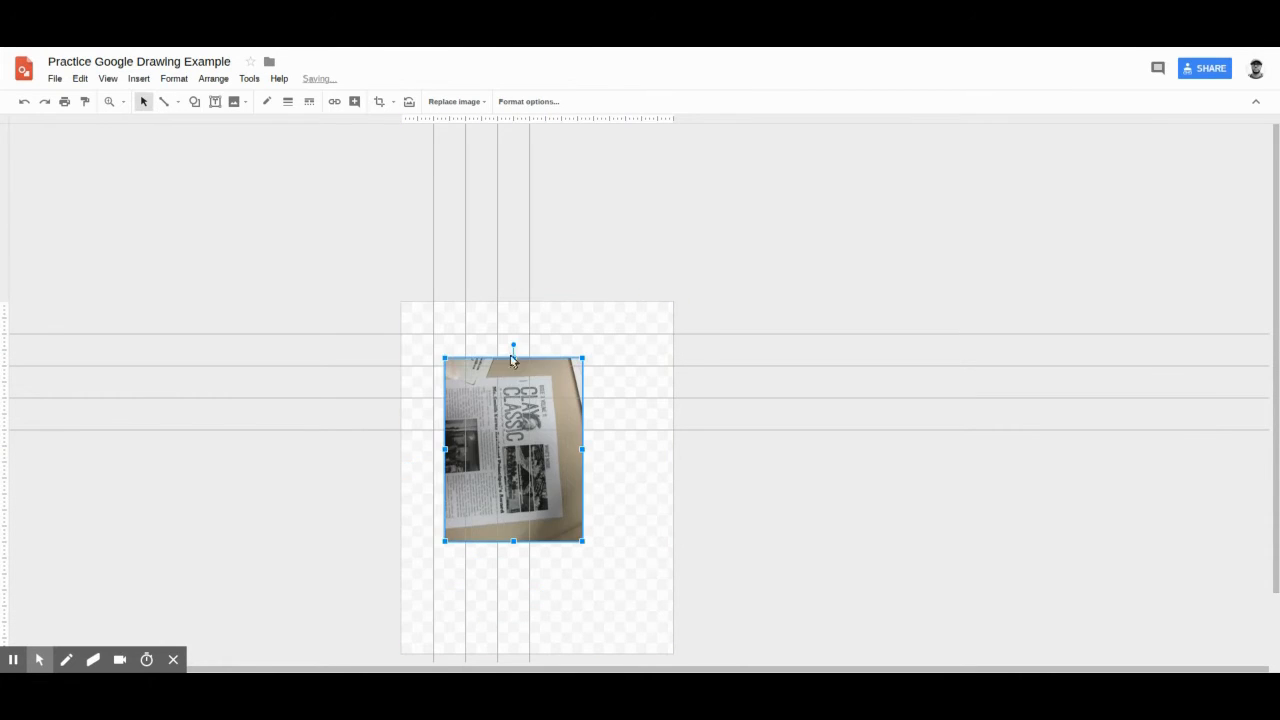
{"action": "left_click_drag", "start_coordinate": [513, 348], "coordinate": [502, 421]}
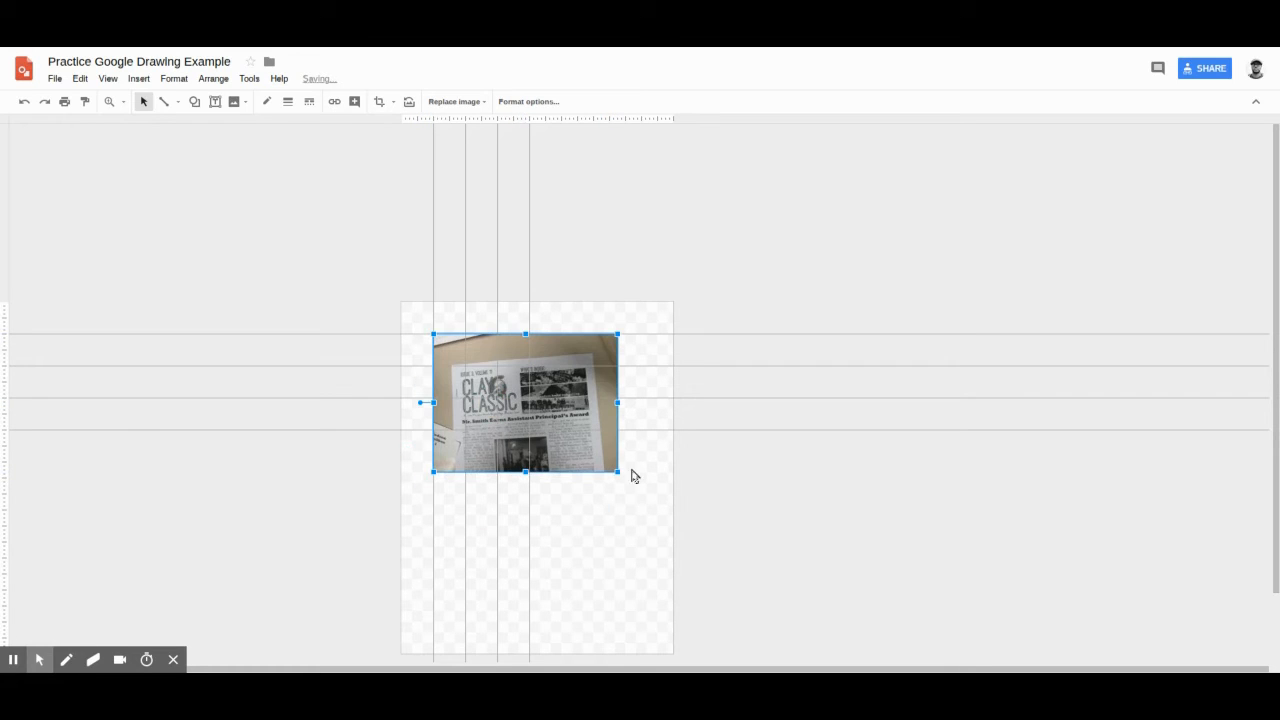
{"action": "left_click_drag", "start_coordinate": [618, 473], "coordinate": [569, 420]}
Step: Add a text box about 6.4 inches wide below the newspaper photo, reading "Type in your text box"
{"action": "left_click", "coordinate": [109, 101]}
{"action": "left_click", "coordinate": [523, 446]}
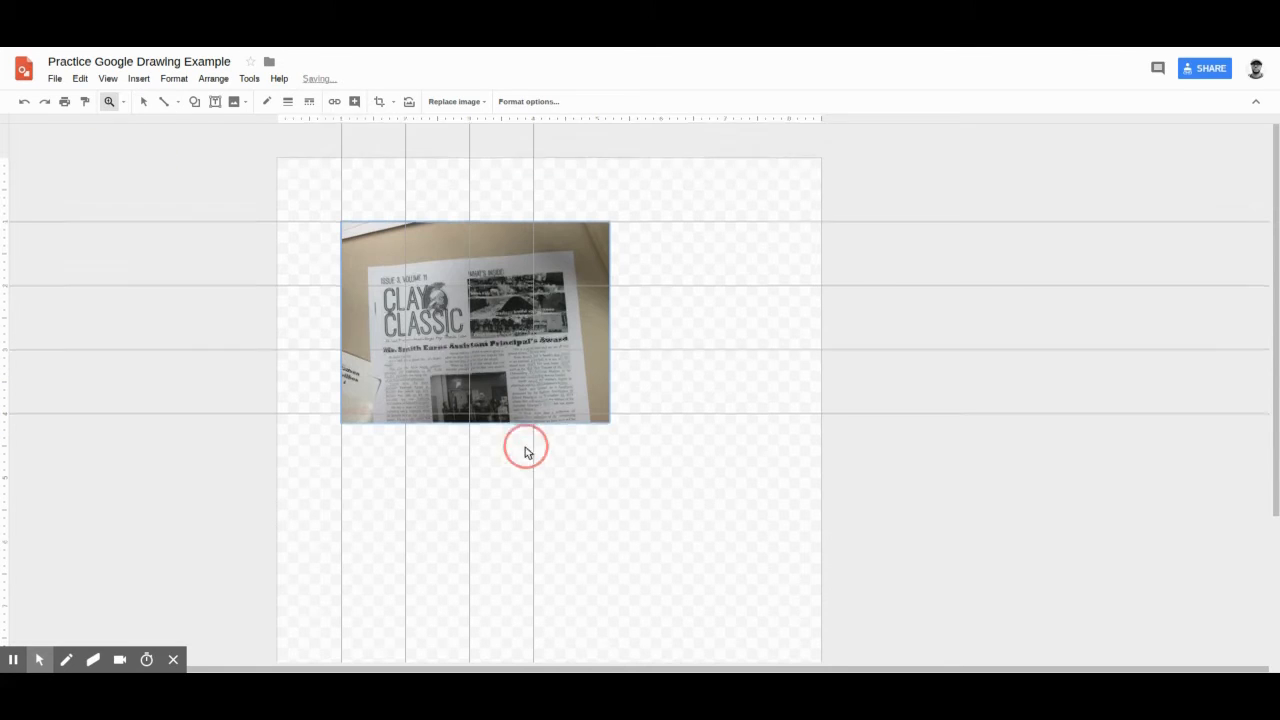
{"action": "left_click", "coordinate": [143, 101]}
{"action": "left_click", "coordinate": [462, 342]}
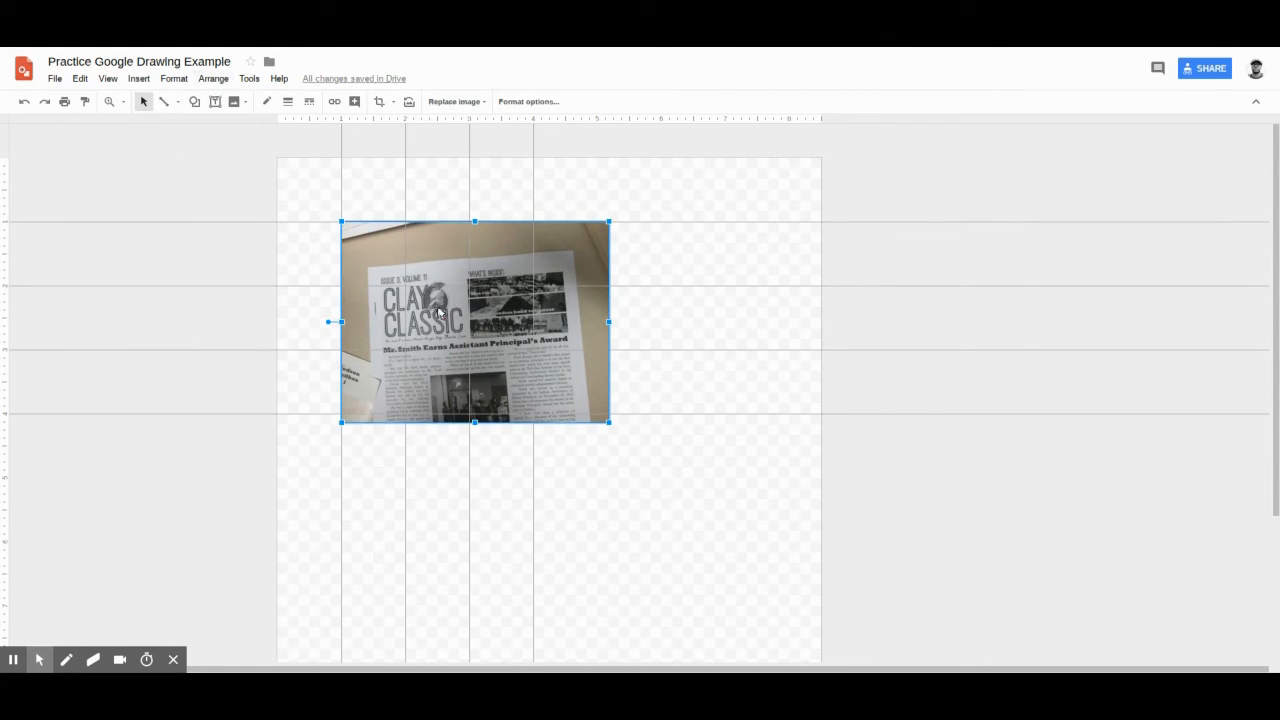
{"action": "left_click", "coordinate": [139, 80]}
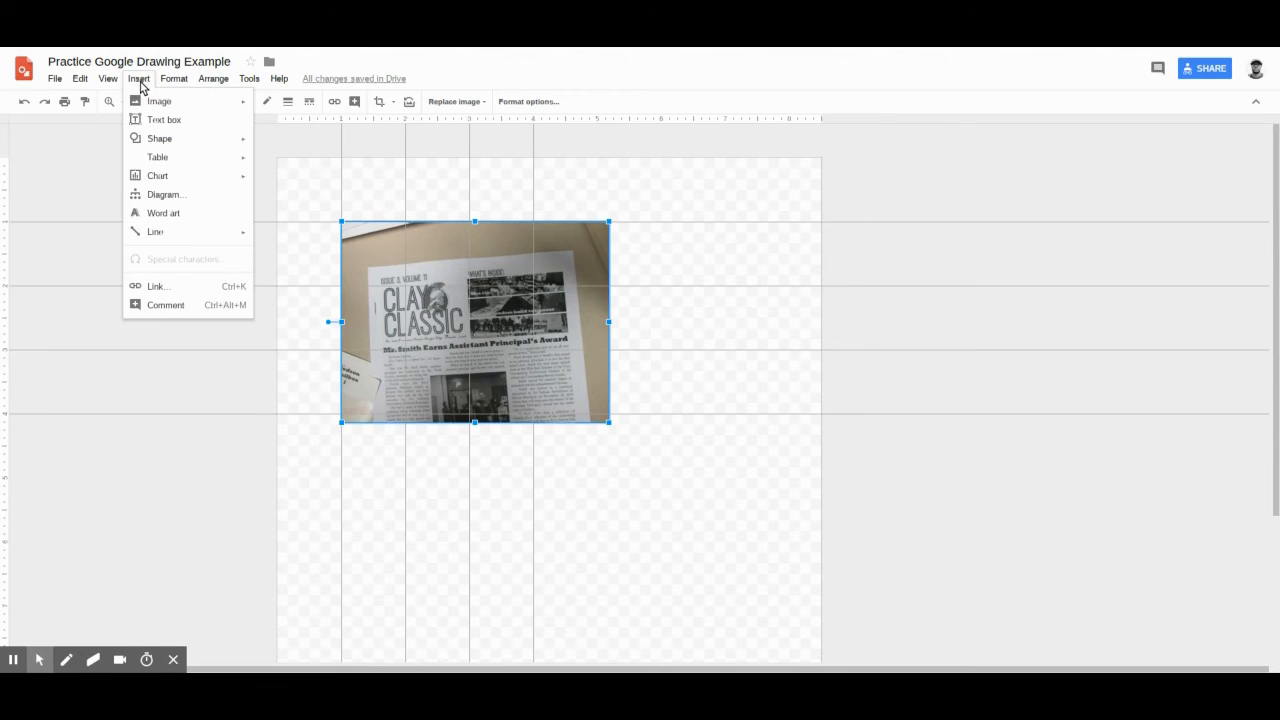
{"action": "left_click", "coordinate": [204, 120]}
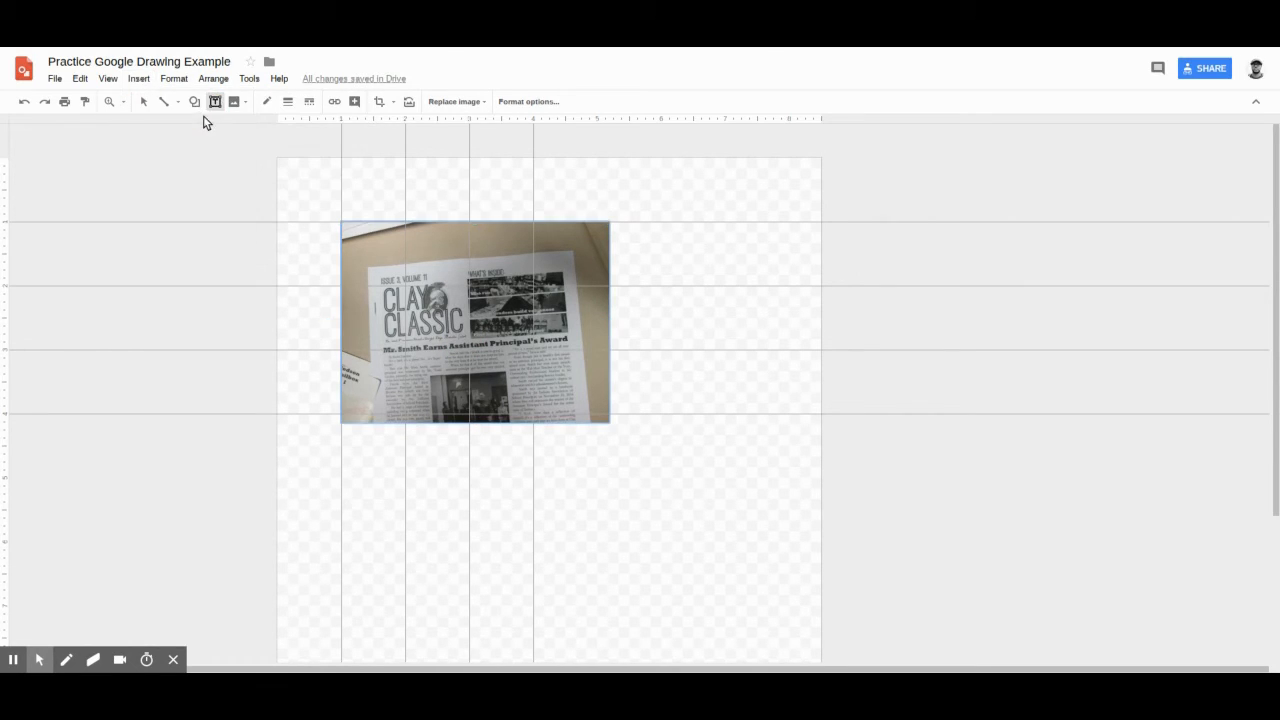
{"action": "left_click_drag", "start_coordinate": [339, 443], "coordinate": [752, 547]}
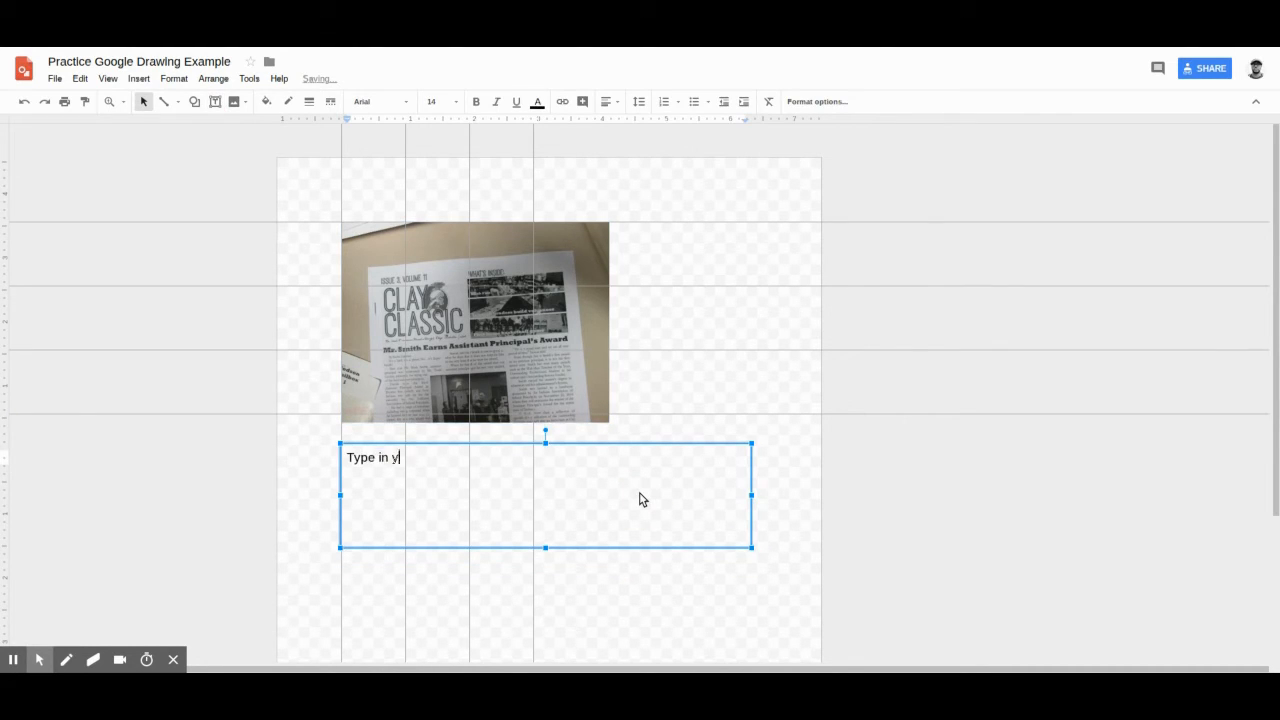
{"action": "type", "text": "Type in your text box"}
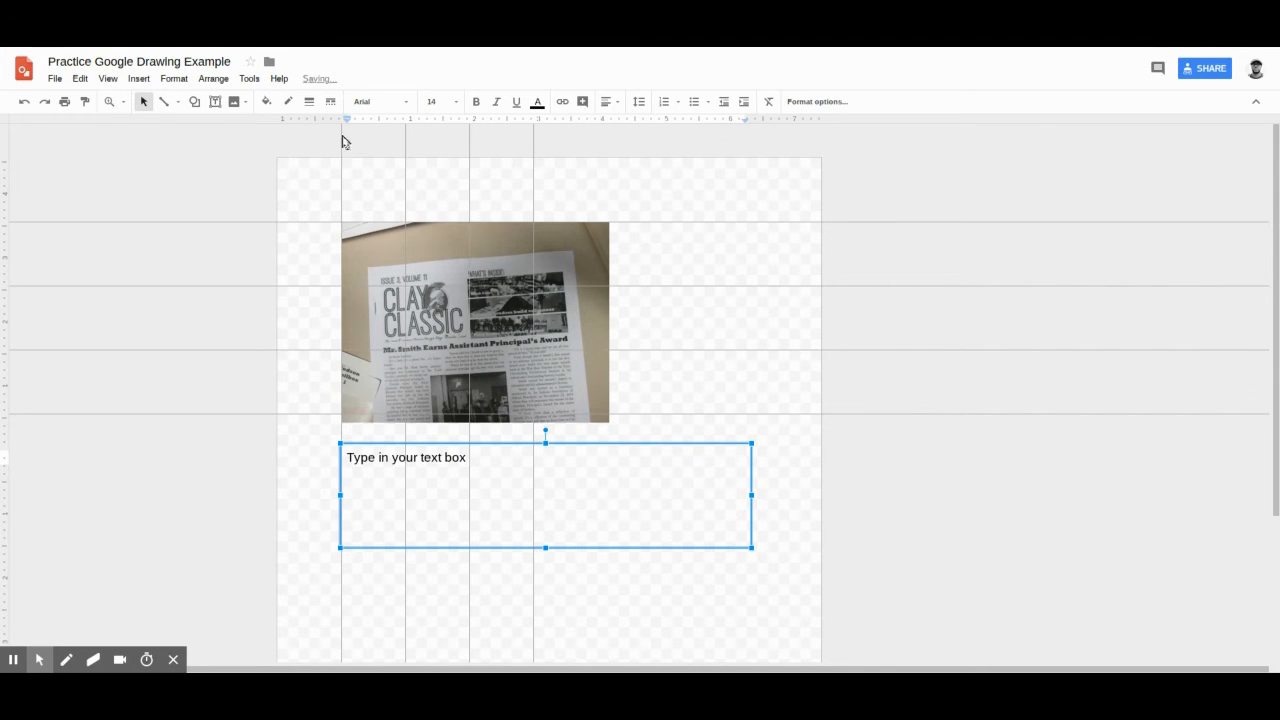
Step: Draw a circle shape divided into quarters, about 2.2 inches across, and place it to the right of the newspaper photo
{"action": "left_click", "coordinate": [139, 79]}
{"action": "mouse_move", "coordinate": [155, 140]}
{"action": "mouse_move", "coordinate": [346, 150]}
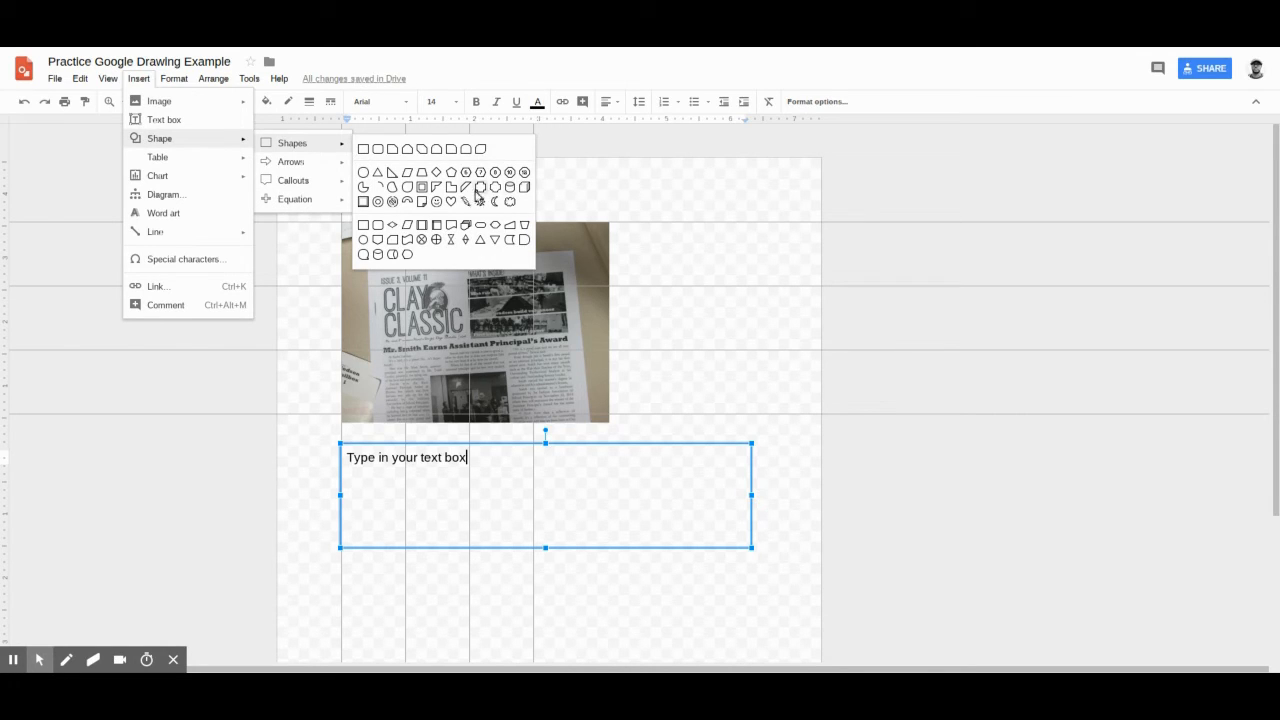
{"action": "left_click", "coordinate": [438, 249]}
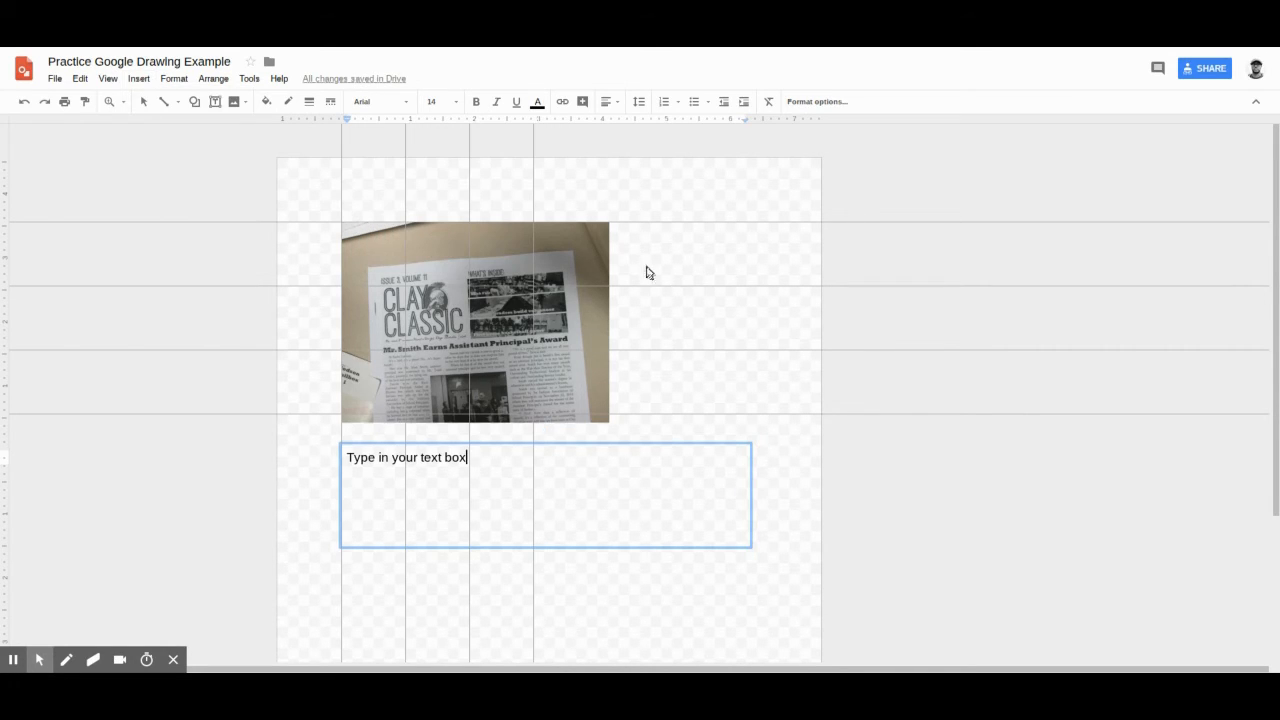
{"action": "left_click_drag", "start_coordinate": [645, 268], "coordinate": [787, 407]}
{"action": "left_click_drag", "start_coordinate": [733, 321], "coordinate": [727, 270]}
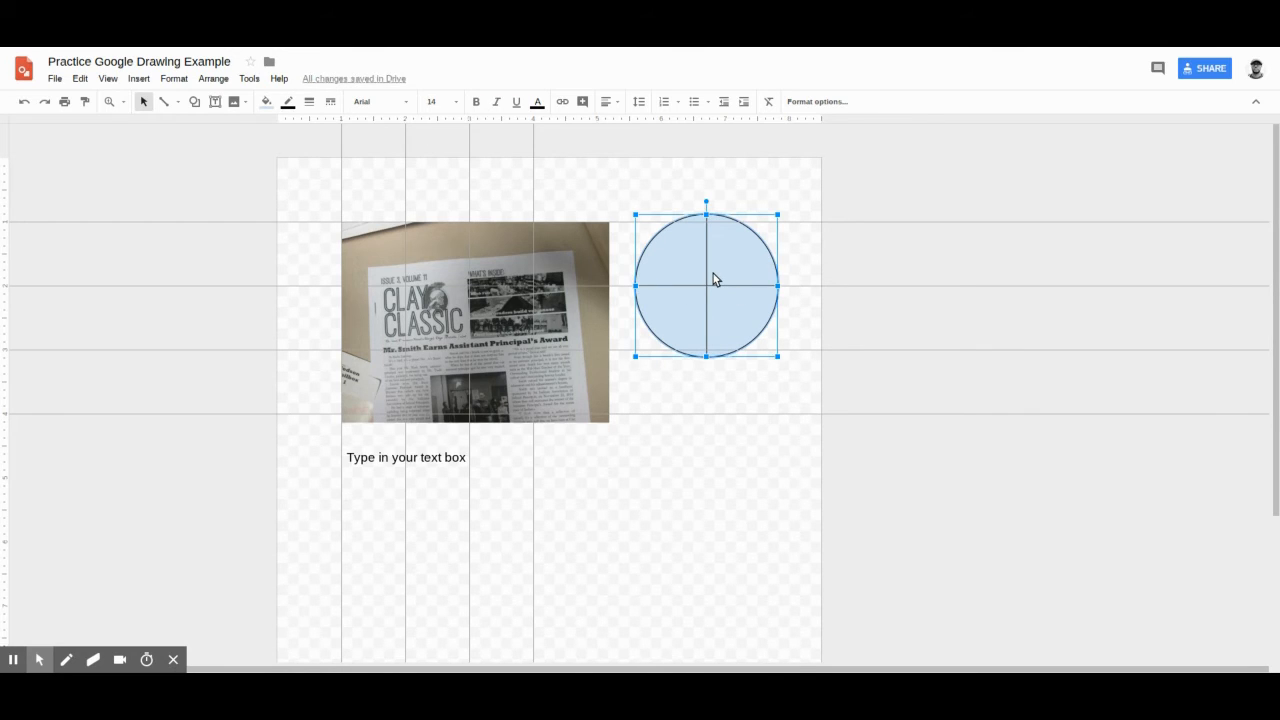
Step: Insert a table with four columns and four rows and place it below the text box
{"action": "left_click", "coordinate": [139, 78]}
{"action": "left_click", "coordinate": [163, 158]}
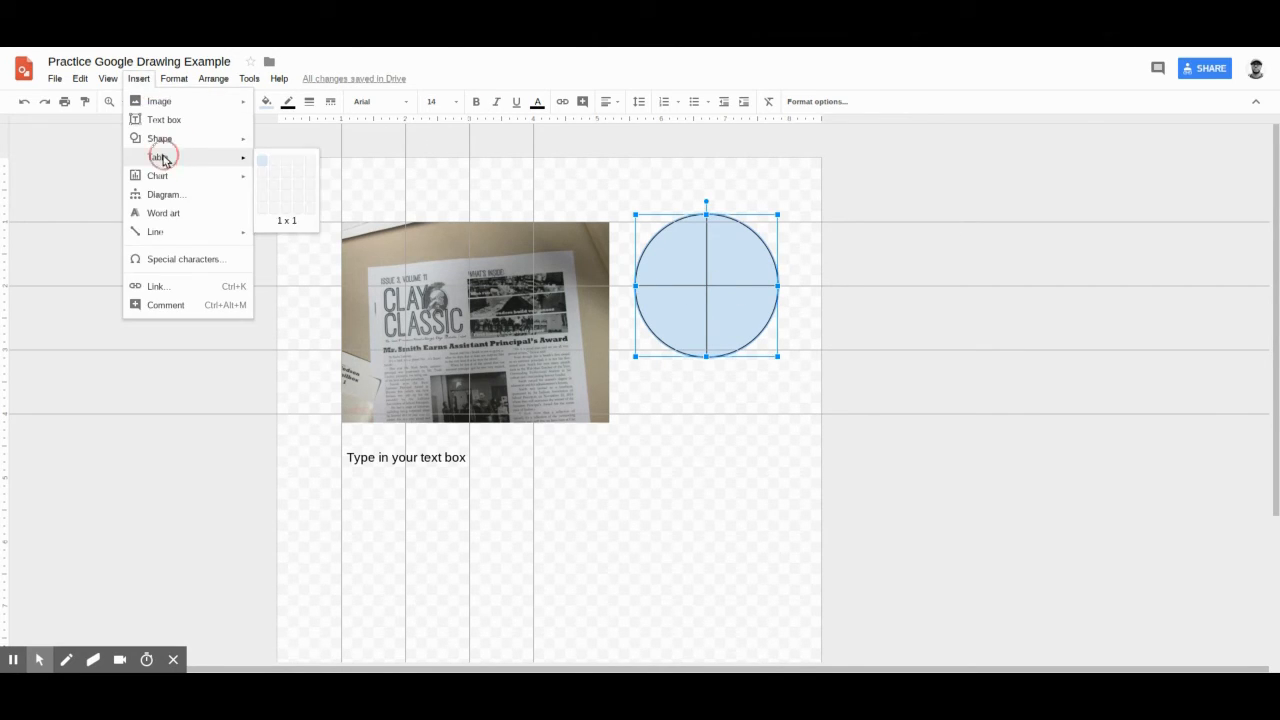
{"action": "left_click", "coordinate": [298, 204]}
{"action": "left_click_drag", "start_coordinate": [544, 451], "coordinate": [551, 520]}
{"action": "scroll", "coordinate": [551, 520], "scroll_direction": "down", "scroll_amount": 3}
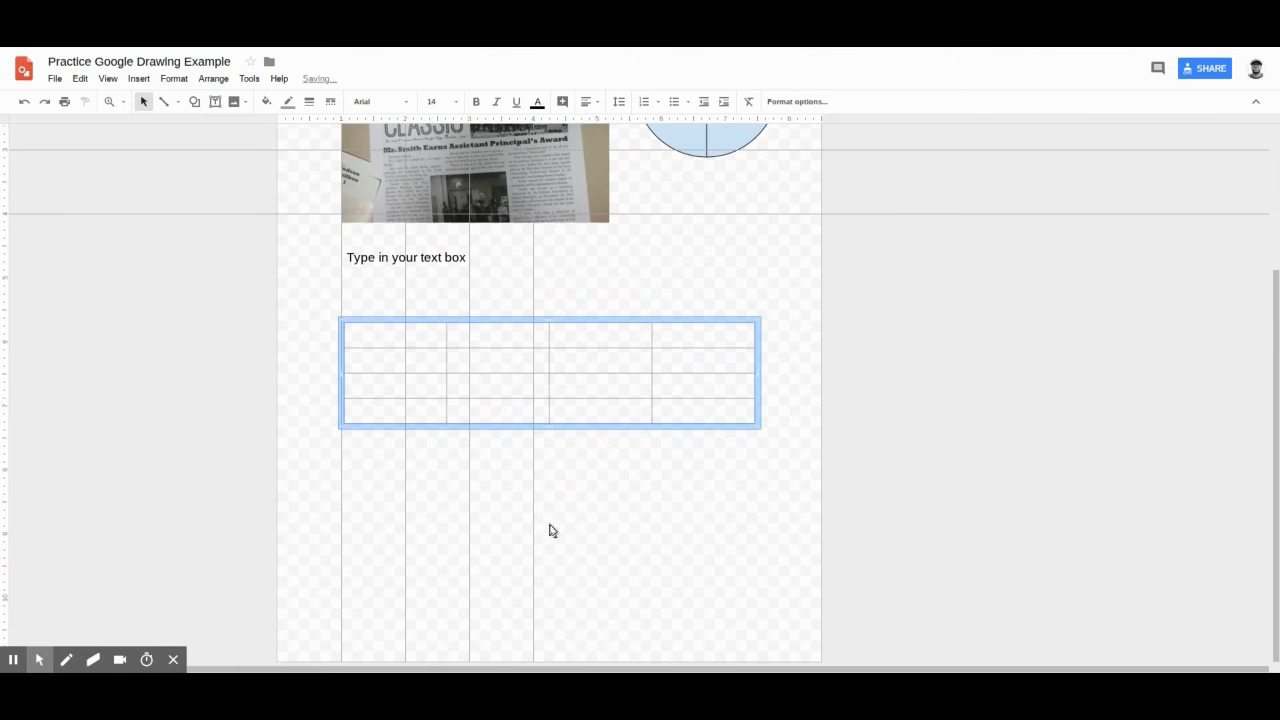
Step: Insert a pie chart, place it below the table, and view its linked-chart options without changing them
{"action": "left_click", "coordinate": [138, 78]}
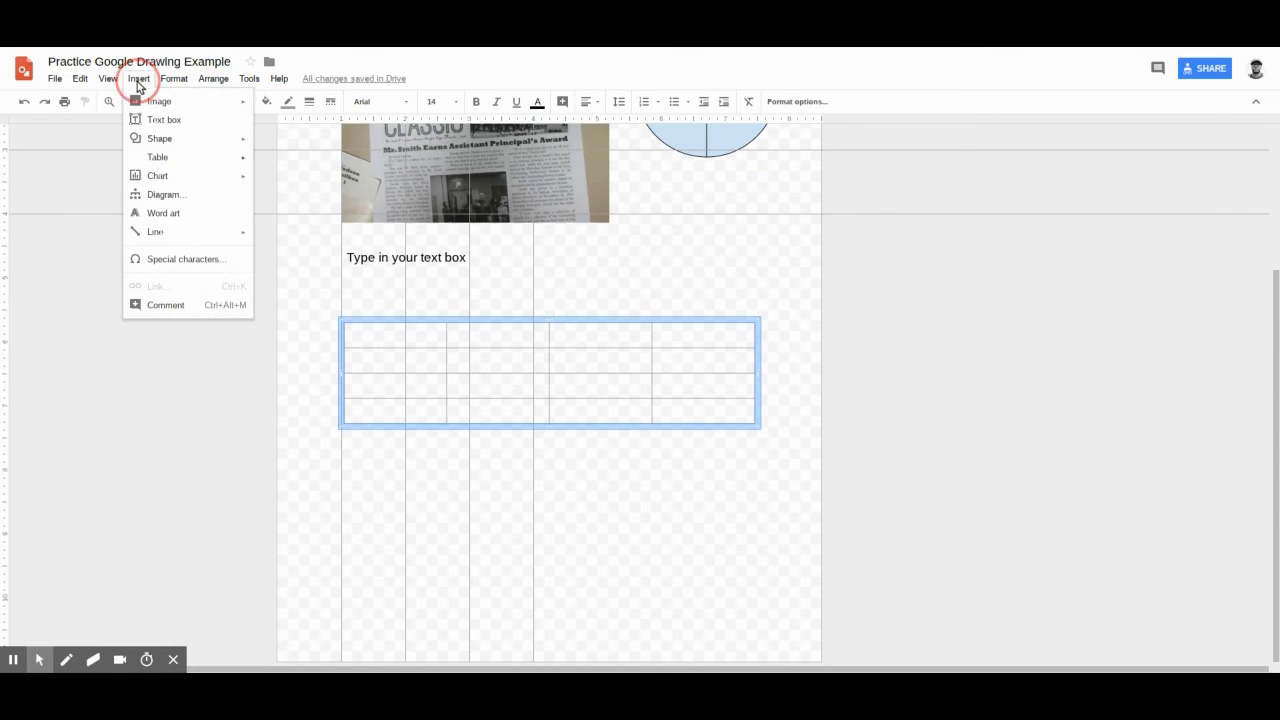
{"action": "mouse_move", "coordinate": [157, 180]}
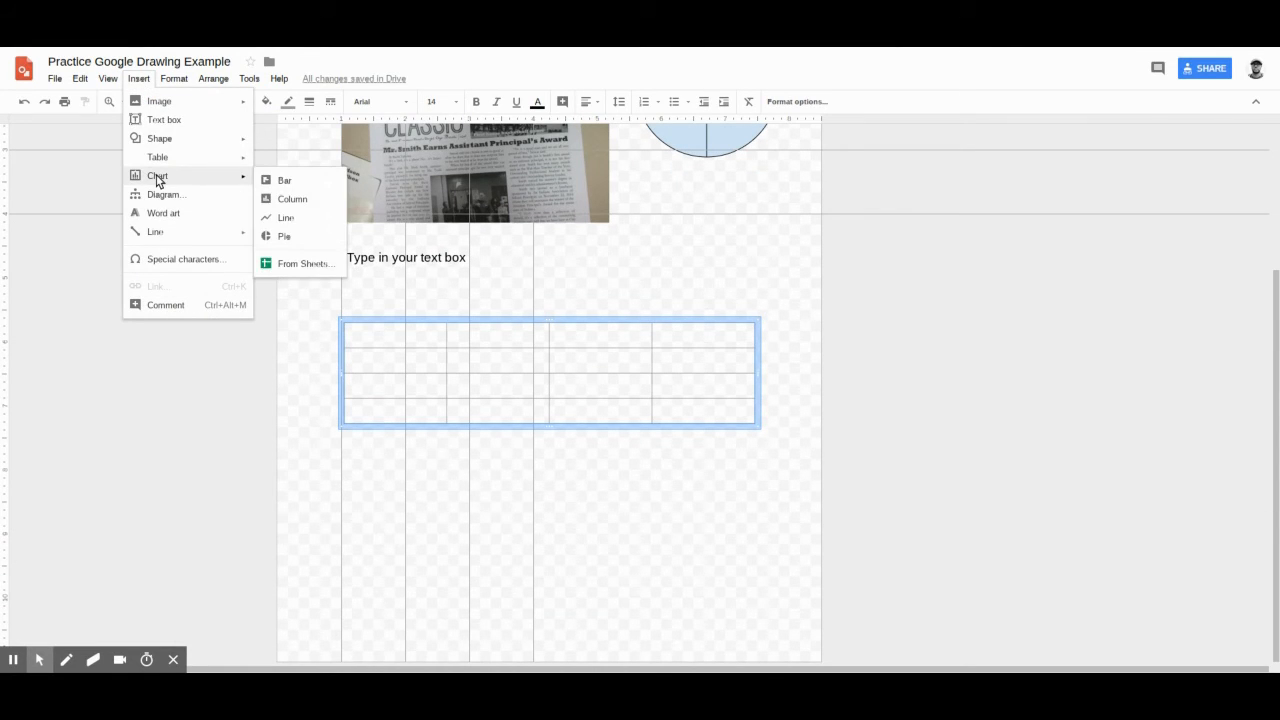
{"action": "left_click", "coordinate": [285, 240]}
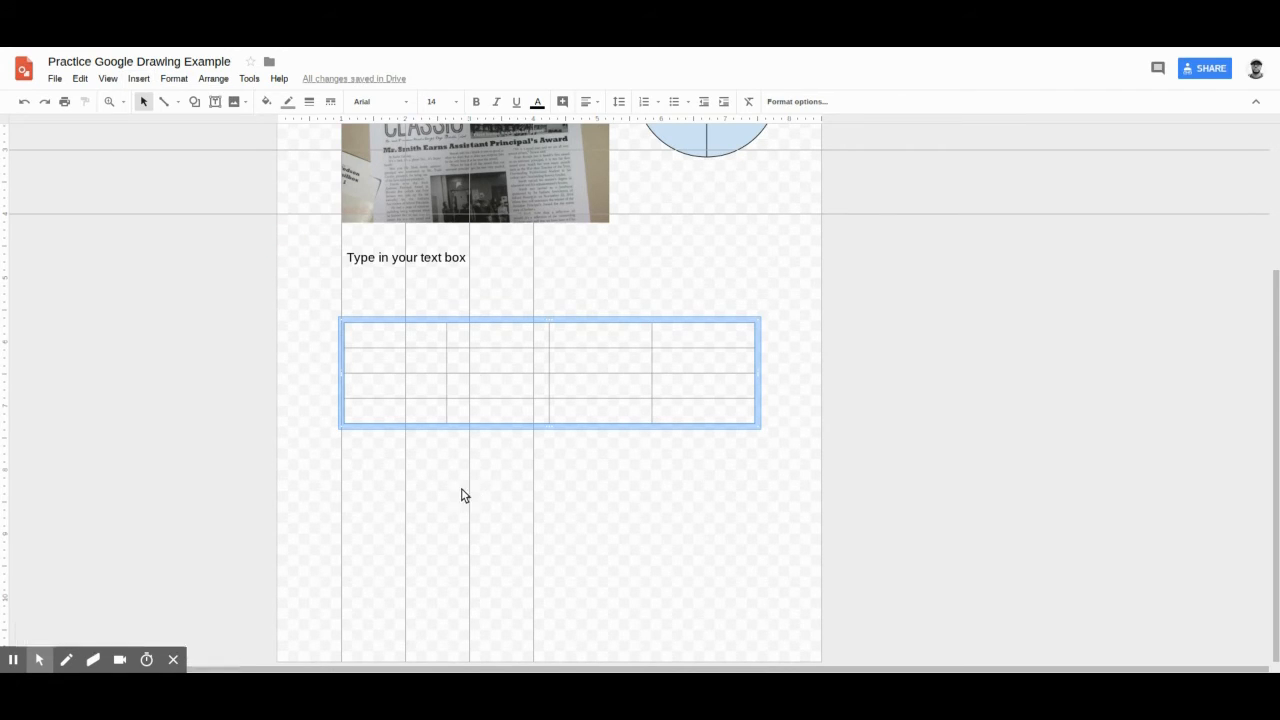
{"action": "left_click_drag", "start_coordinate": [389, 503], "coordinate": [450, 514]}
{"action": "left_click", "coordinate": [674, 461]}
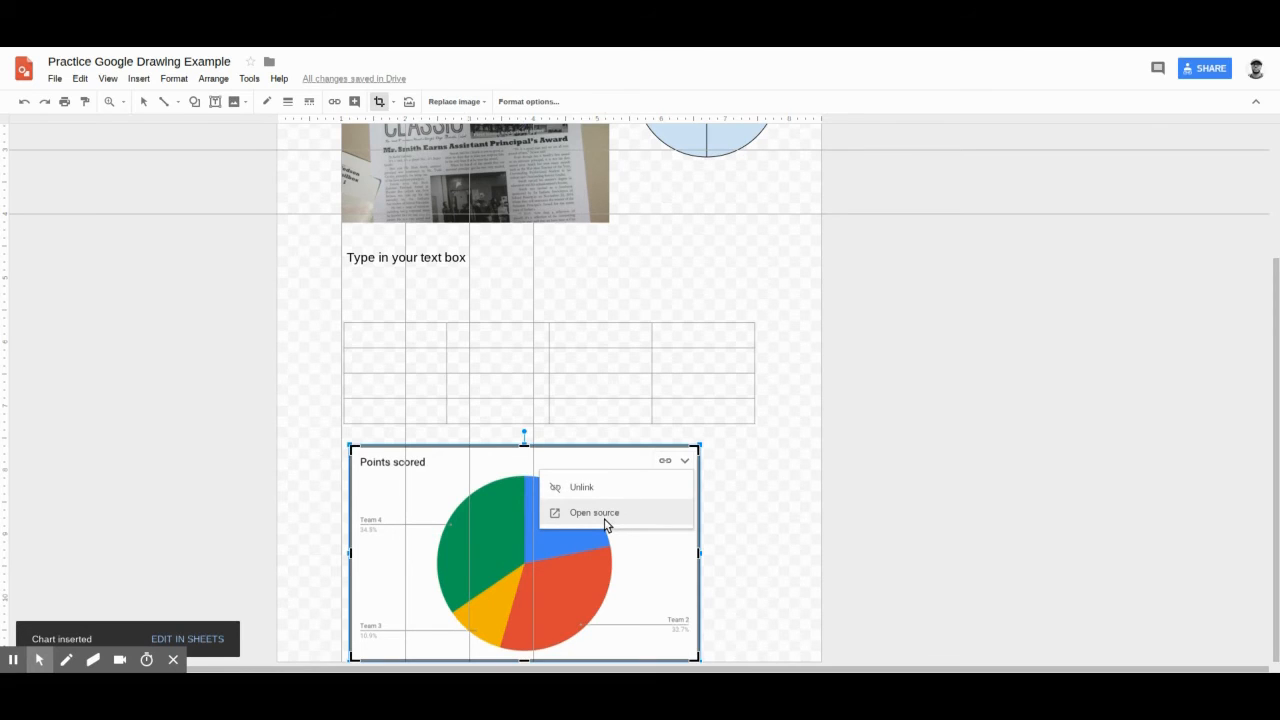
{"action": "left_click", "coordinate": [751, 596]}
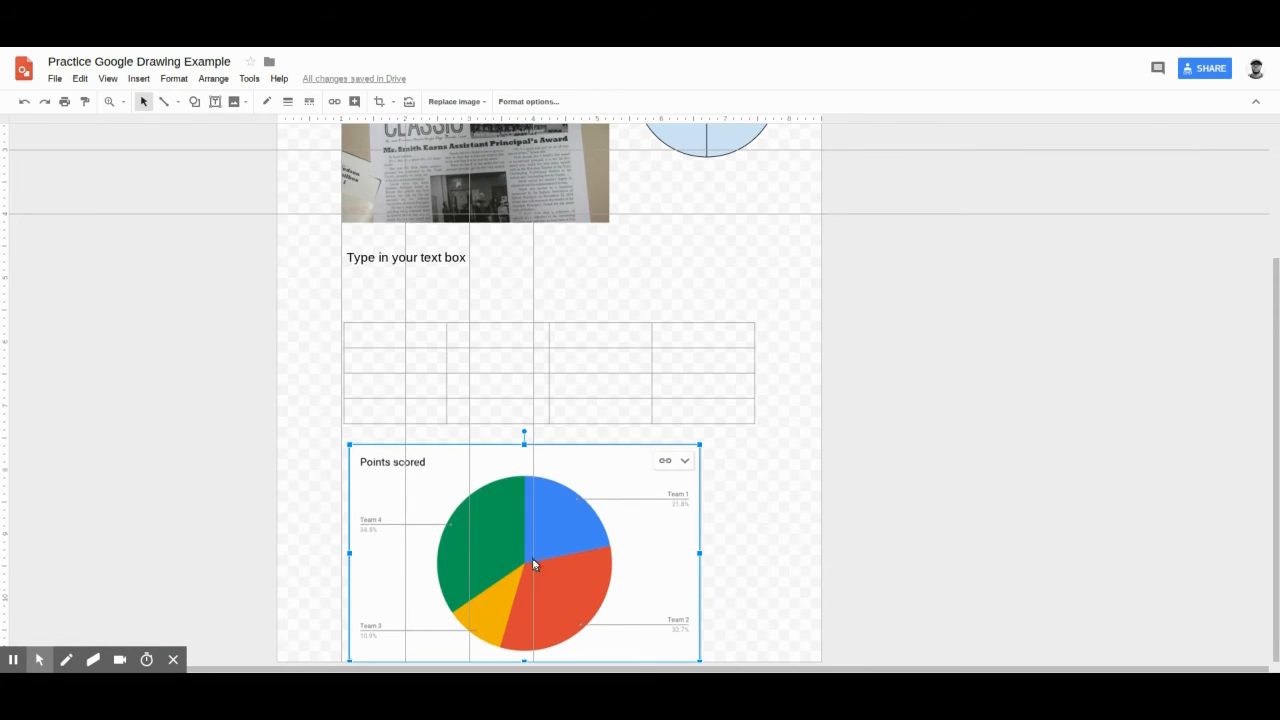
Step: Insert the blue ring-shaped cycle diagram with 3 steps into the drawing
{"action": "left_click", "coordinate": [127, 79]}
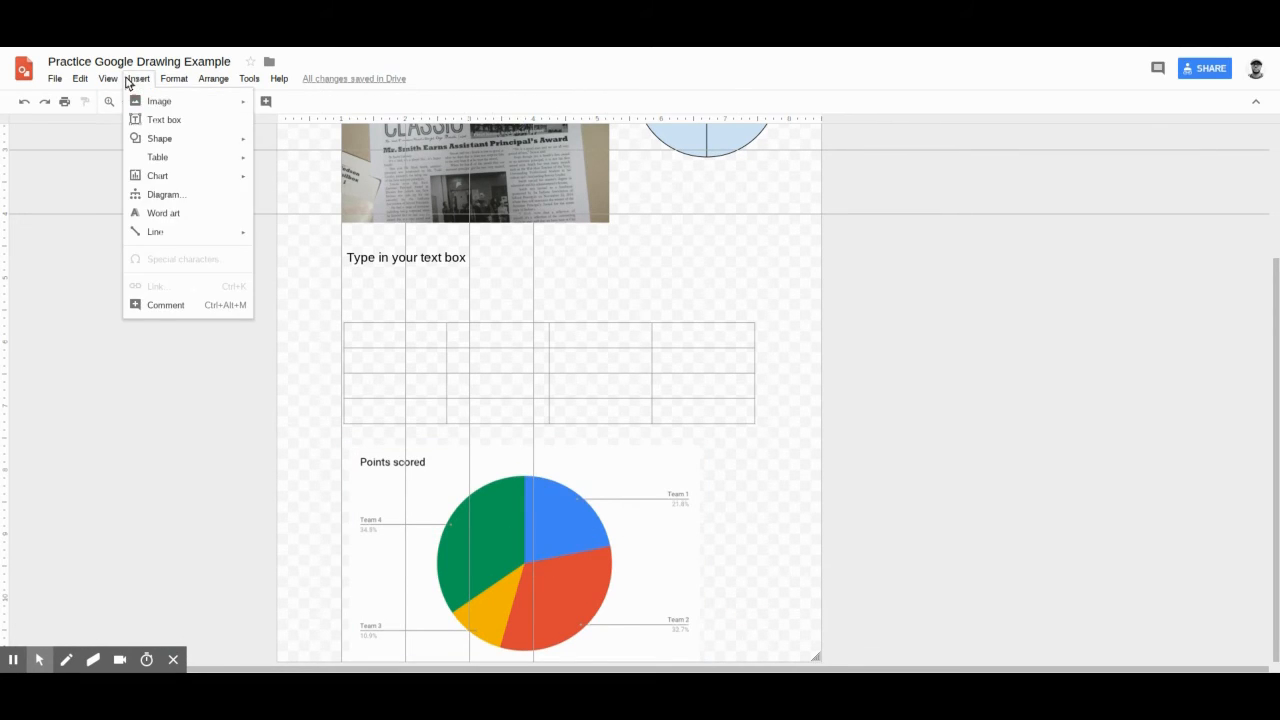
{"action": "left_click", "coordinate": [172, 196]}
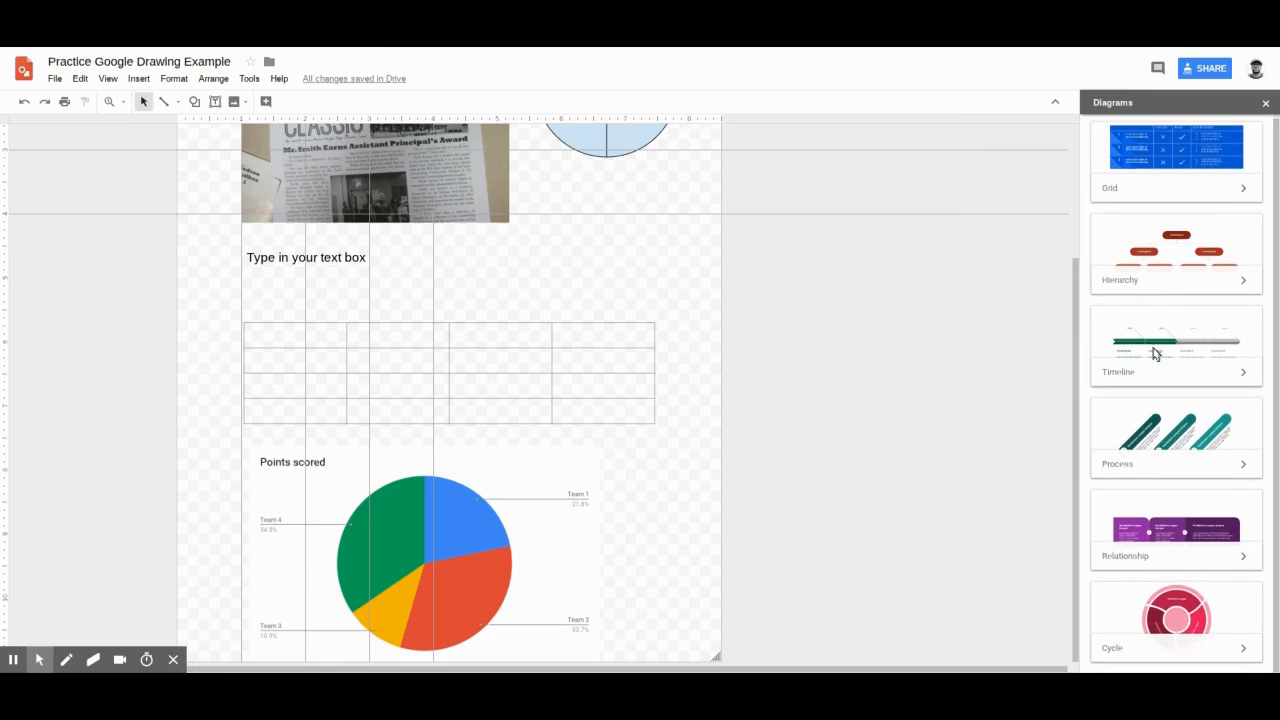
{"action": "left_click", "coordinate": [1157, 610]}
{"action": "left_click", "coordinate": [1200, 257]}
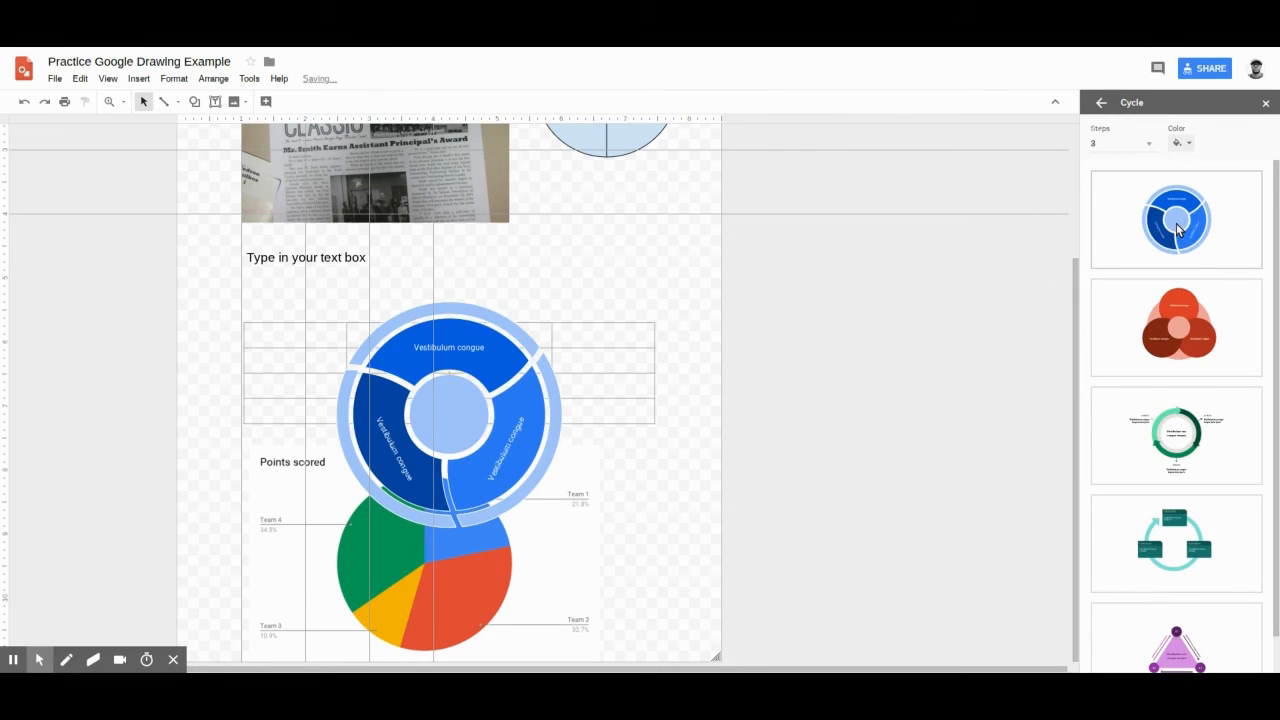
Step: Move the cycle diagram's upper segment above the ring and delete the word "congue" from its label
{"action": "left_click_drag", "start_coordinate": [385, 367], "coordinate": [573, 305]}
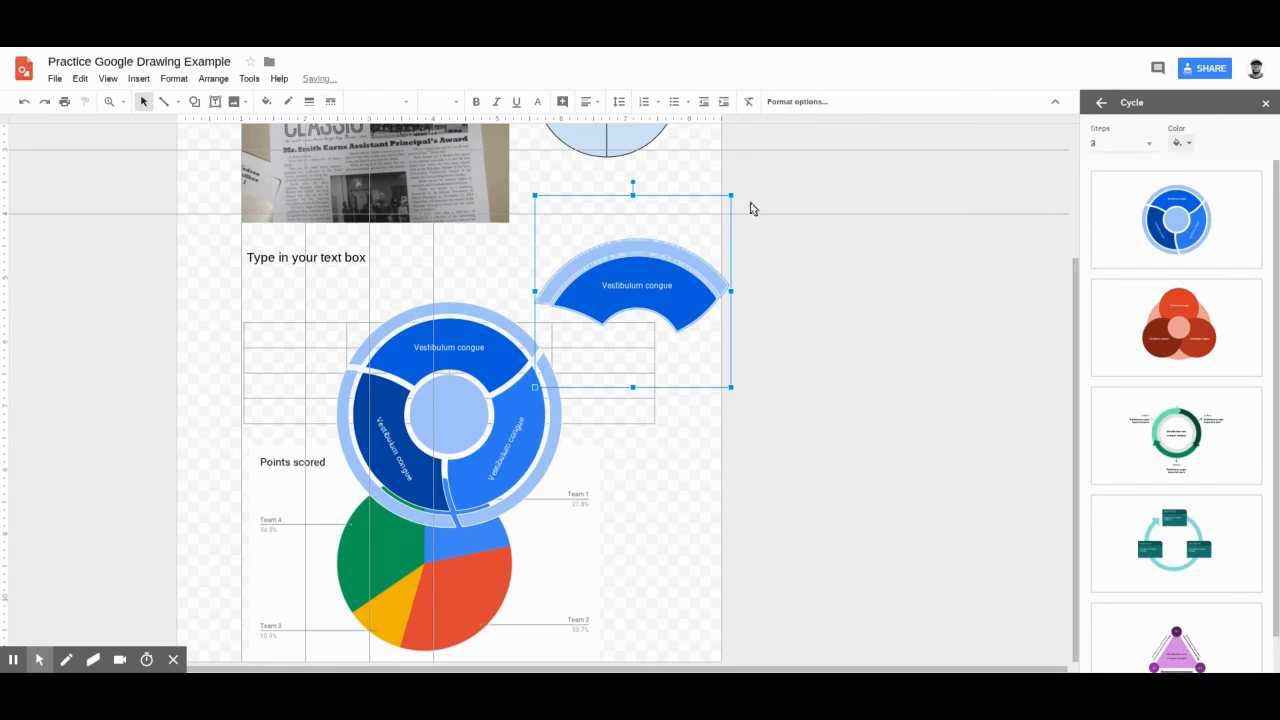
{"action": "left_click_drag", "start_coordinate": [640, 255], "coordinate": [464, 252]}
{"action": "left_click", "coordinate": [551, 366]}
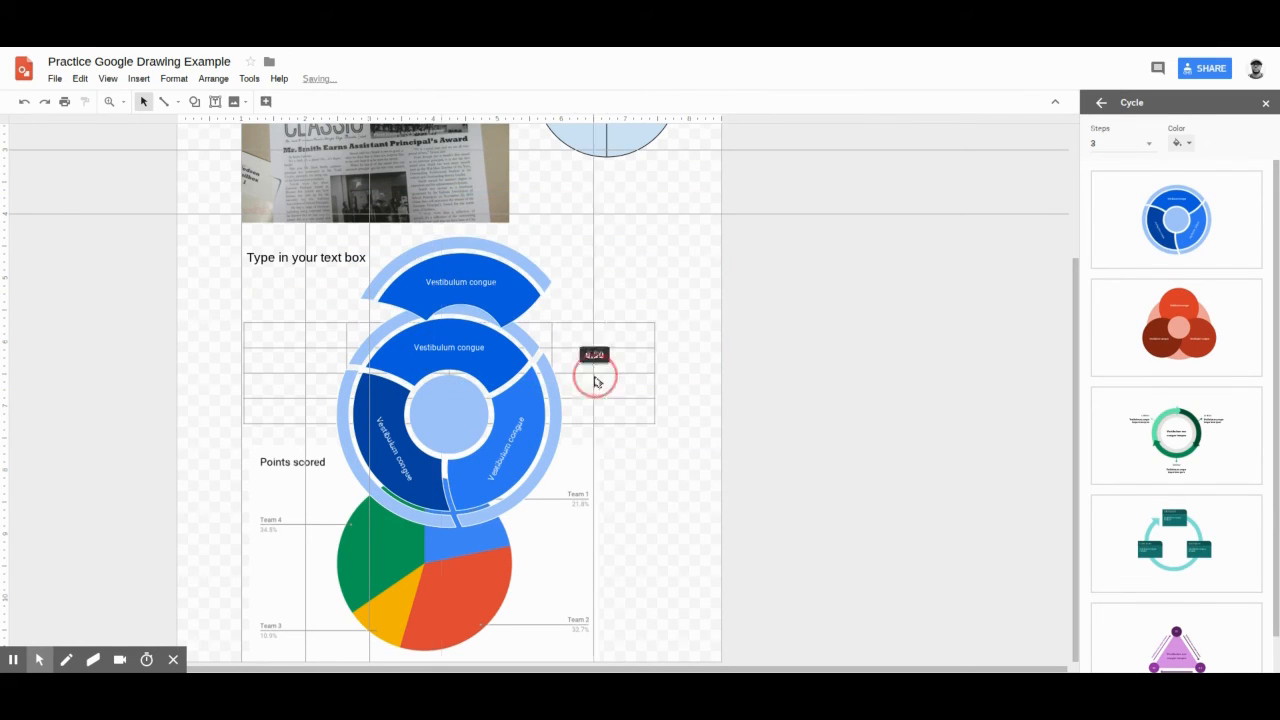
{"action": "left_click", "coordinate": [486, 318]}
{"action": "key", "text": "BackSpace"}
Step: Insert word art reading "Word Art" and set its font to Alfa Slab One
{"action": "left_click", "coordinate": [139, 79]}
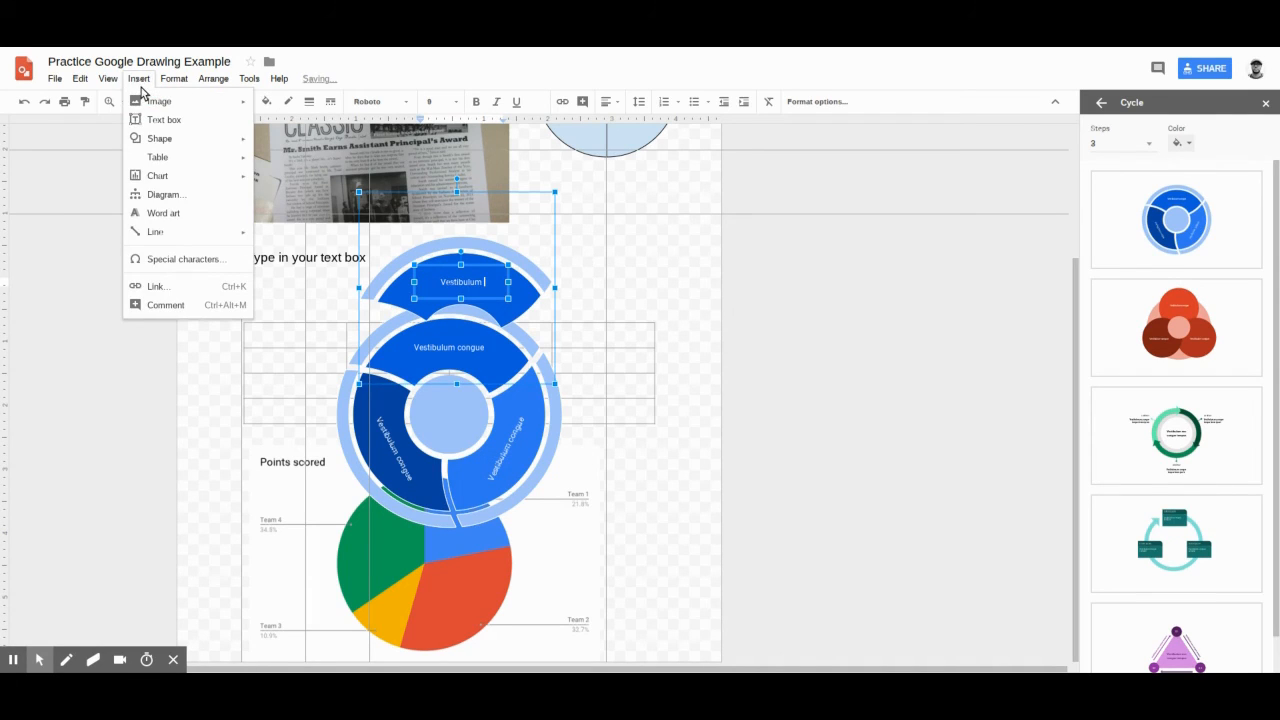
{"action": "left_click", "coordinate": [148, 213]}
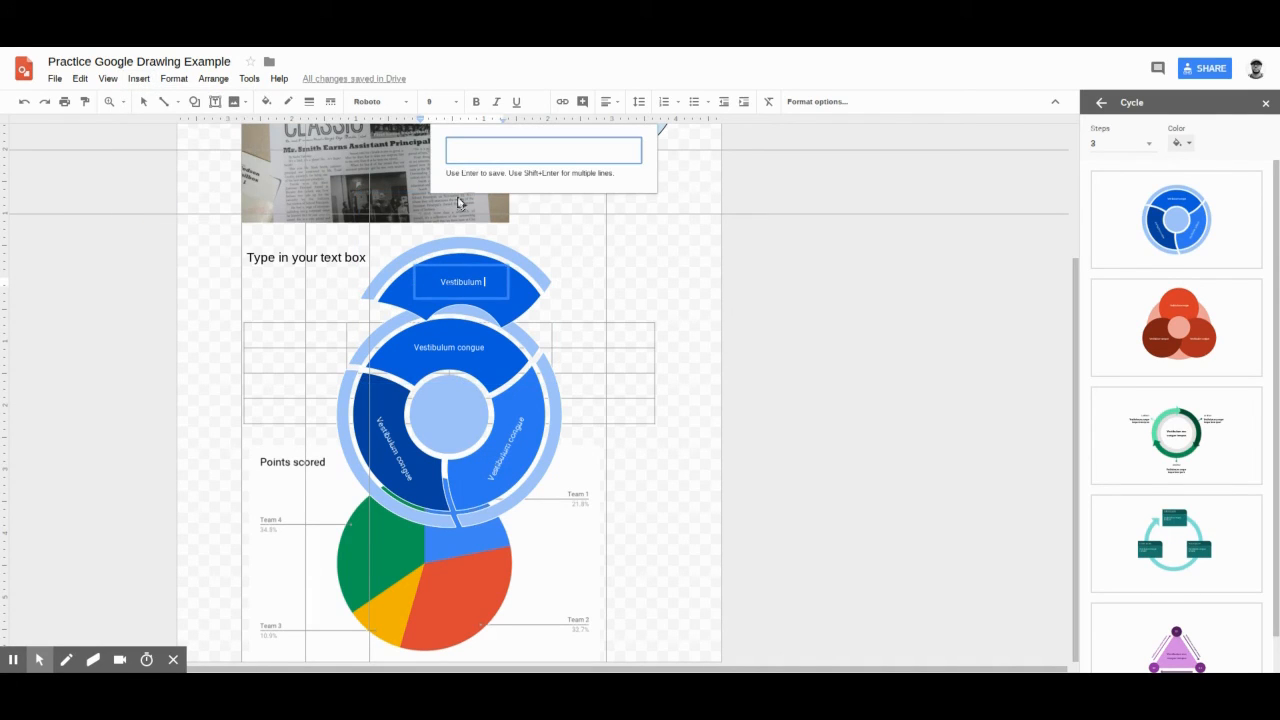
{"action": "type", "text": "Wond A"}
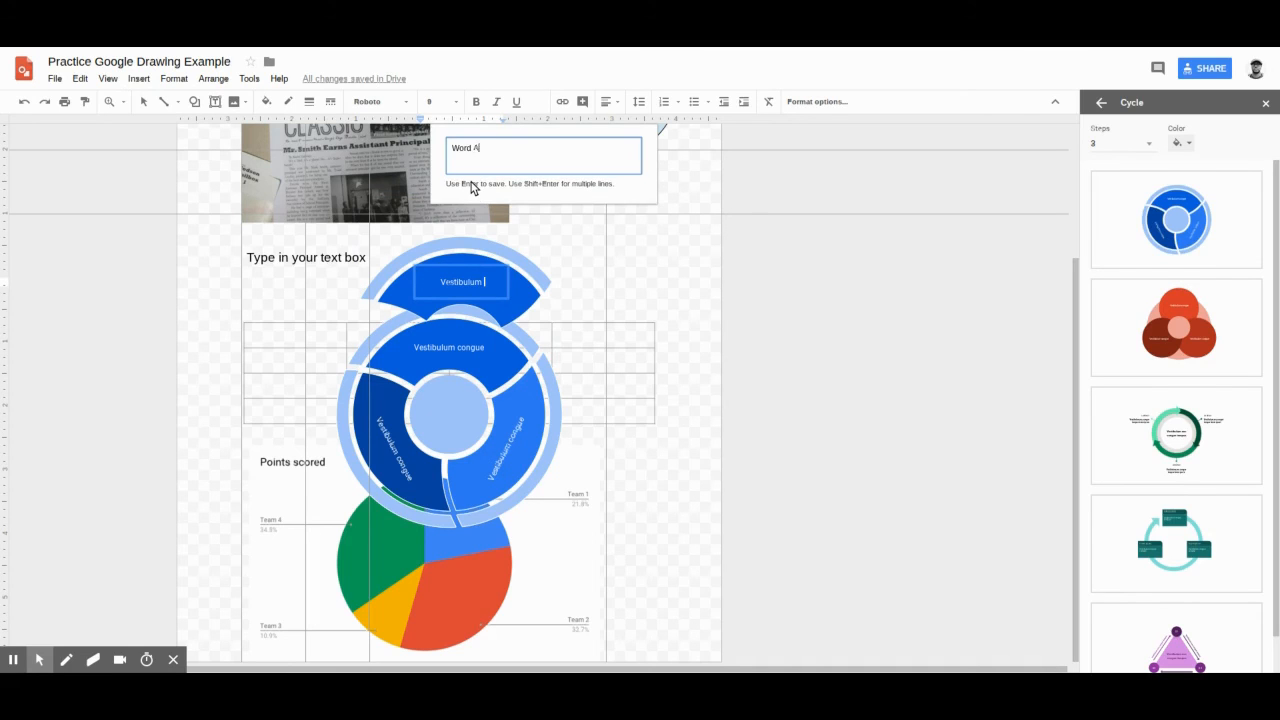
{"action": "type", "text": "rt"}
{"action": "key", "text": "Return"}
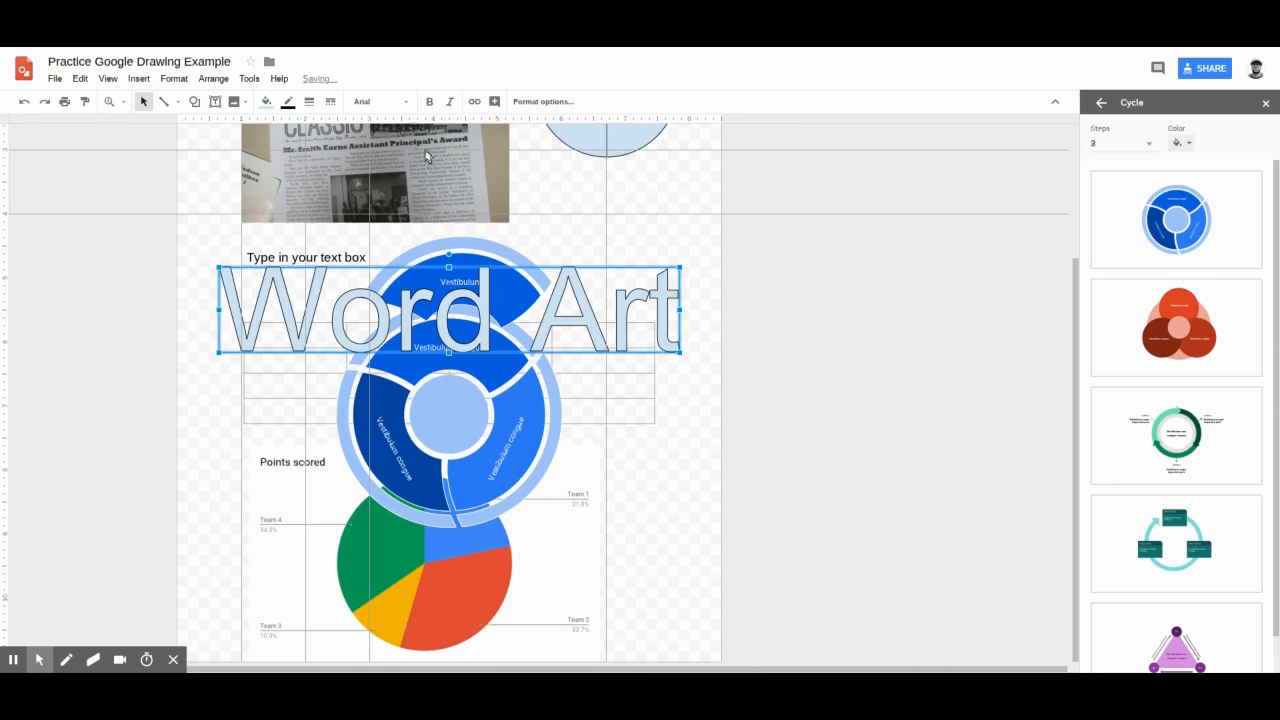
{"action": "left_click", "coordinate": [380, 101]}
{"action": "left_click", "coordinate": [395, 320]}
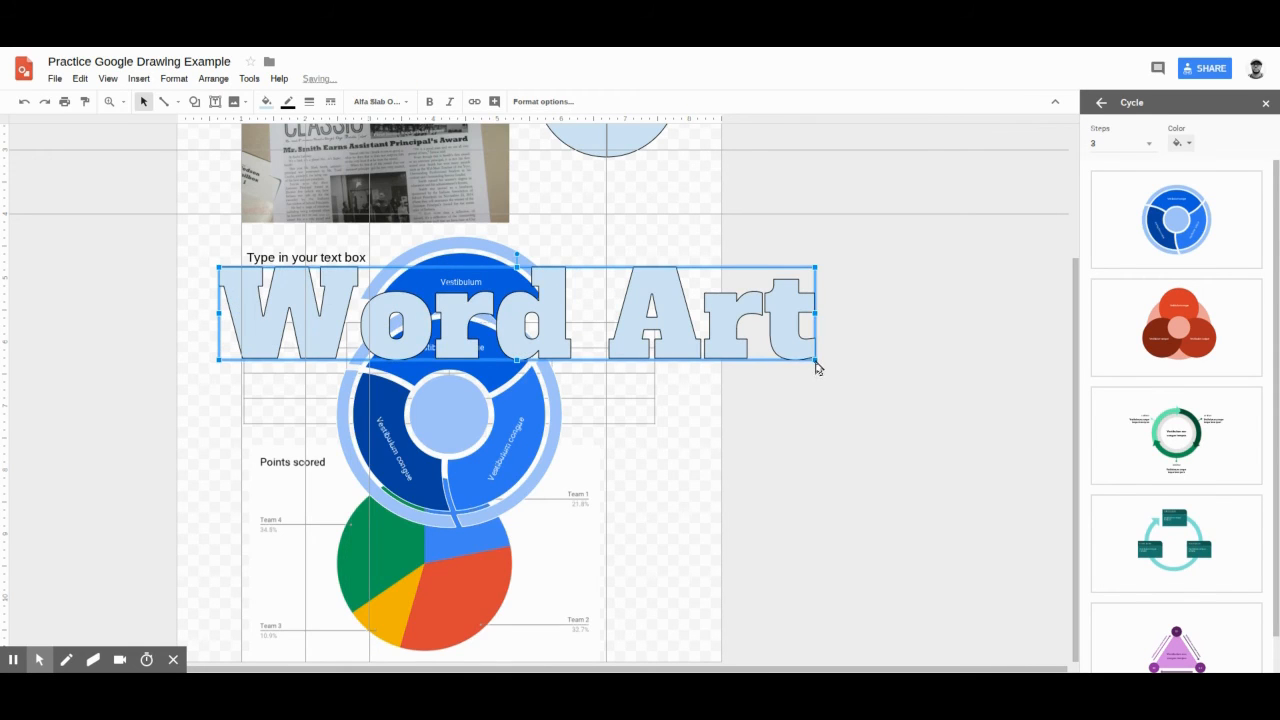
Step: Shrink the word art to about the page width and move it up over the text box, just below the newspaper image
{"action": "left_click_drag", "start_coordinate": [816, 362], "coordinate": [713, 391]}
{"action": "key", "text": "ctrl+z"}
{"action": "left_click_drag", "start_coordinate": [816, 362], "coordinate": [702, 342]}
{"action": "left_click_drag", "start_coordinate": [456, 306], "coordinate": [463, 271]}
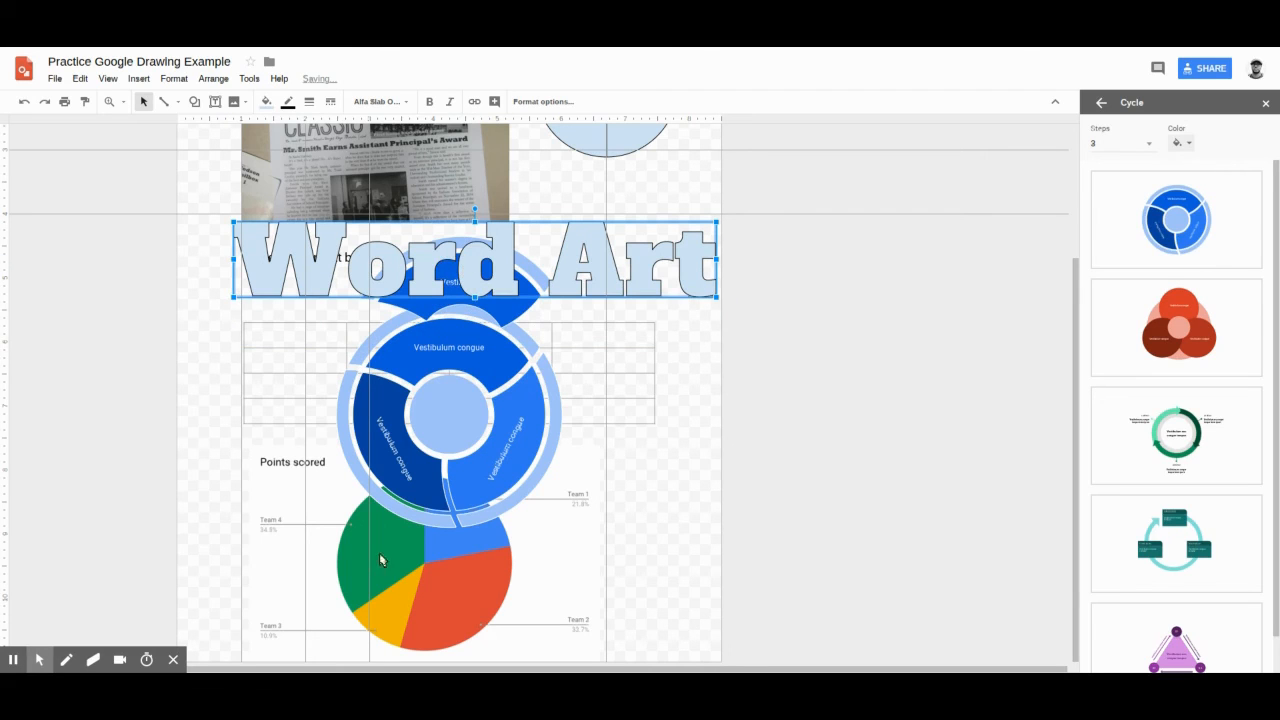
Step: Draw a freehand zigzag with the Scribble line tool in the empty area beside the pie chart
{"action": "scroll", "coordinate": [447, 382], "scroll_direction": "up", "scroll_amount": 1}
{"action": "left_click", "coordinate": [139, 78]}
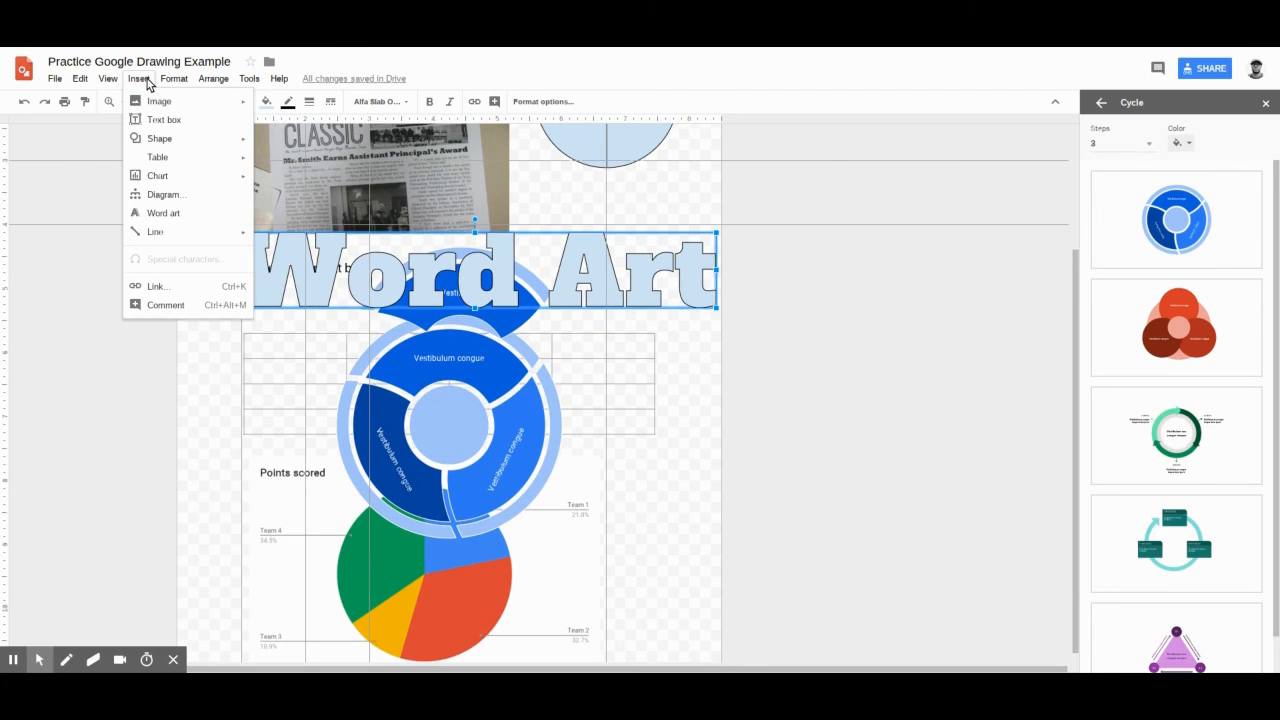
{"action": "mouse_move", "coordinate": [185, 243]}
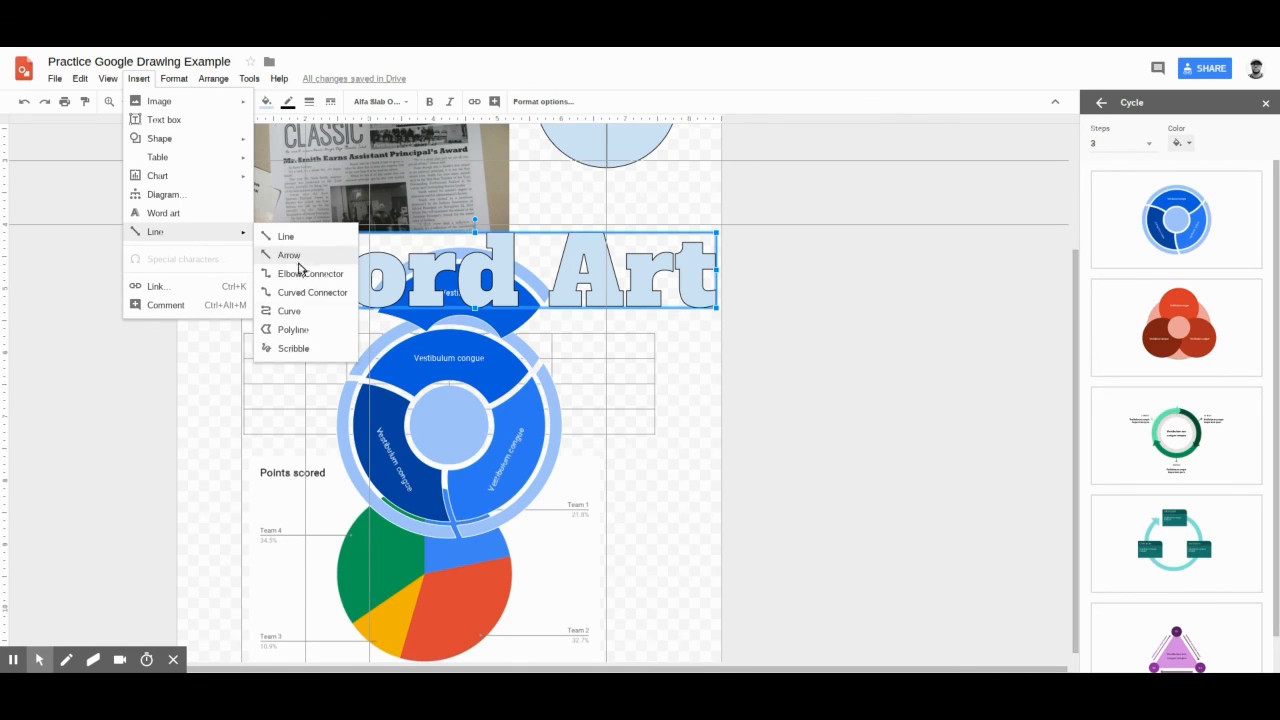
{"action": "left_click", "coordinate": [291, 349]}
{"action": "mouse_move", "coordinate": [641, 493]}
{"action": "left_mouse_down"}
{"action": "mouse_move", "coordinate": [690, 480]}
{"action": "mouse_move", "coordinate": [643, 544]}
{"action": "mouse_move", "coordinate": [668, 540]}
{"action": "mouse_move", "coordinate": [699, 614]}
{"action": "left_mouse_up"}
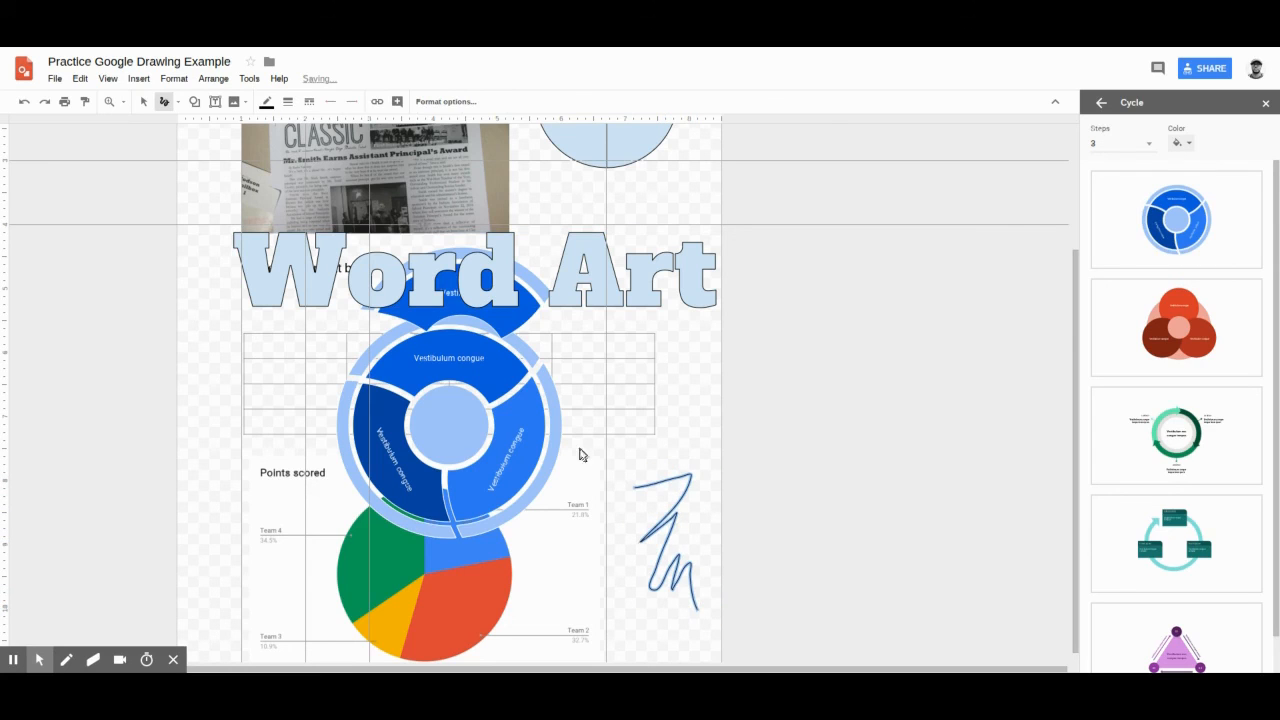
Step: Enlarge the scribble to roughly twice its height and reposition it beside the cycle diagram and pie chart, within the page edge
{"action": "left_click", "coordinate": [143, 101]}
{"action": "left_click", "coordinate": [642, 523]}
{"action": "left_click_drag", "start_coordinate": [663, 530], "coordinate": [657, 430]}
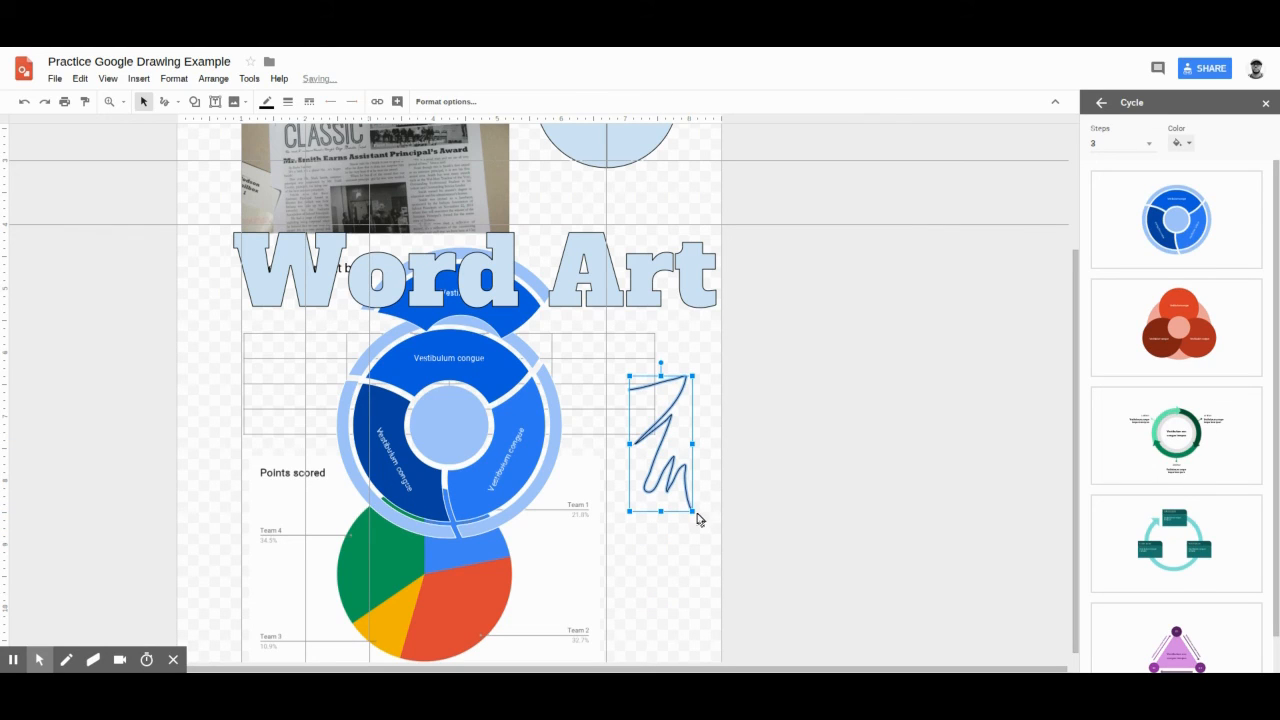
{"action": "mouse_move", "coordinate": [696, 516]}
{"action": "left_mouse_down"}
{"action": "mouse_move", "coordinate": [708, 637]}
{"action": "mouse_move", "coordinate": [721, 623]}
{"action": "left_mouse_up"}
{"action": "left_click", "coordinate": [681, 485]}
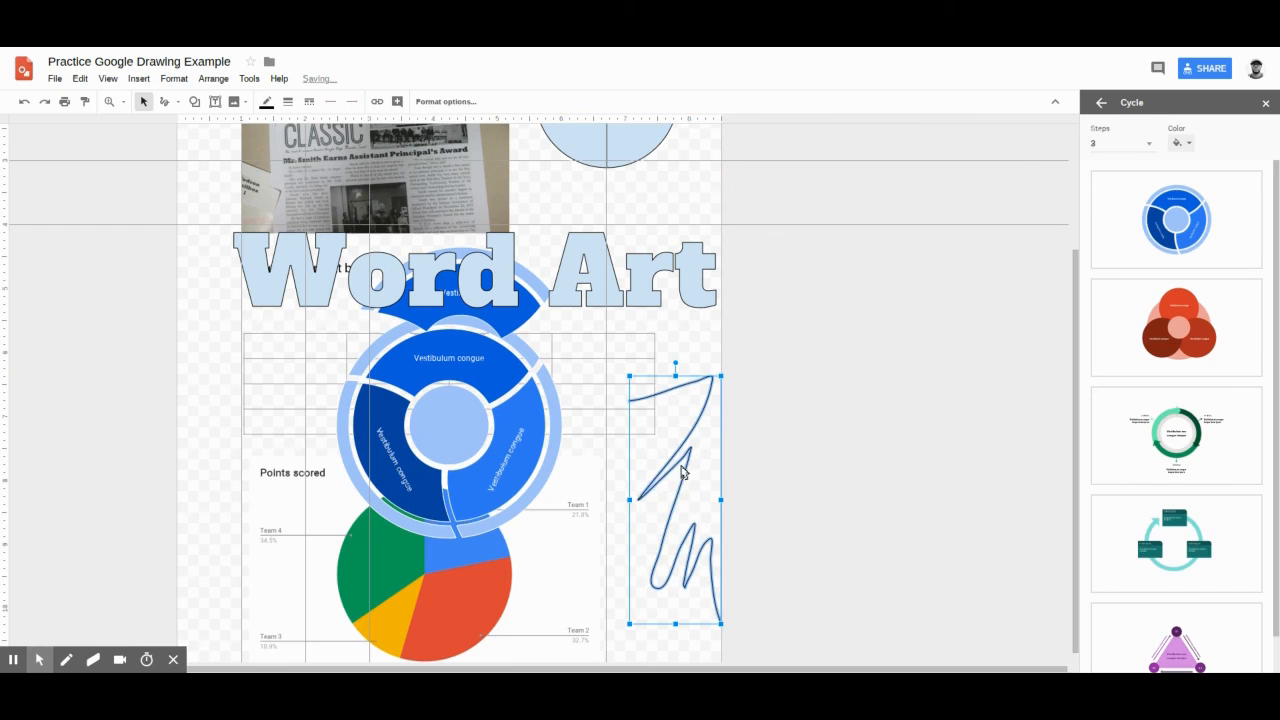
{"action": "left_click_drag", "start_coordinate": [676, 467], "coordinate": [660, 449]}
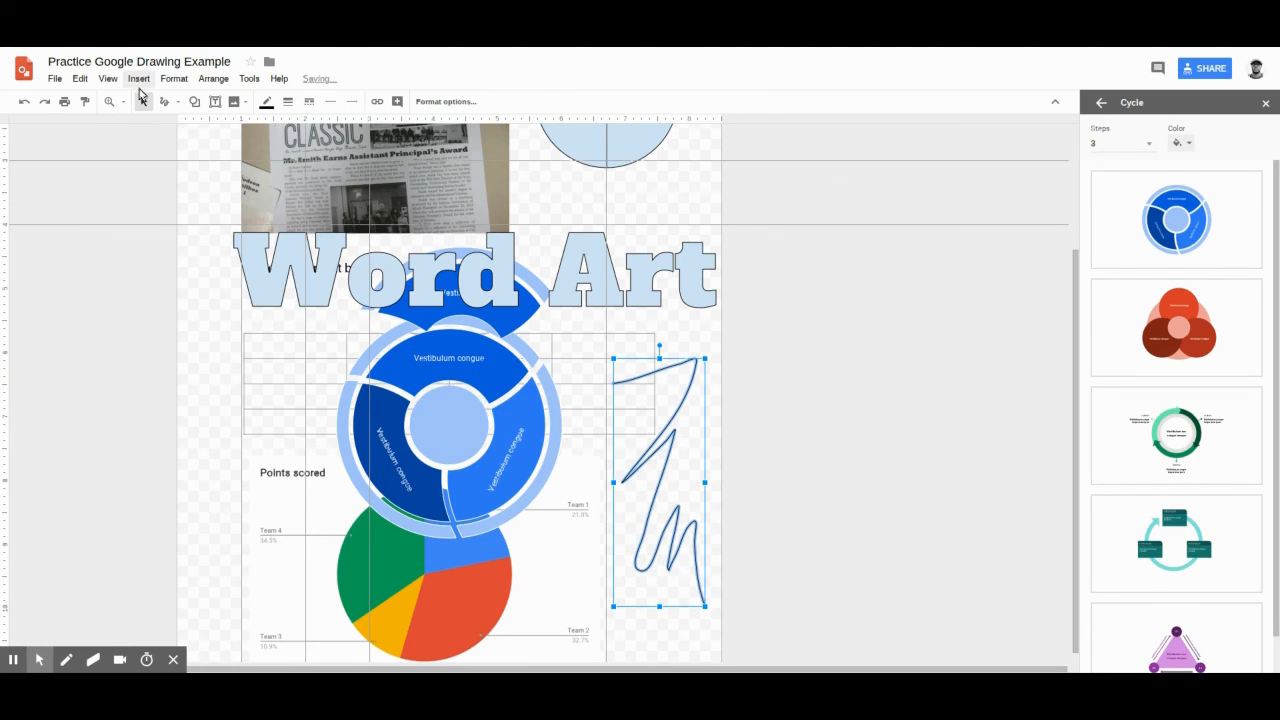